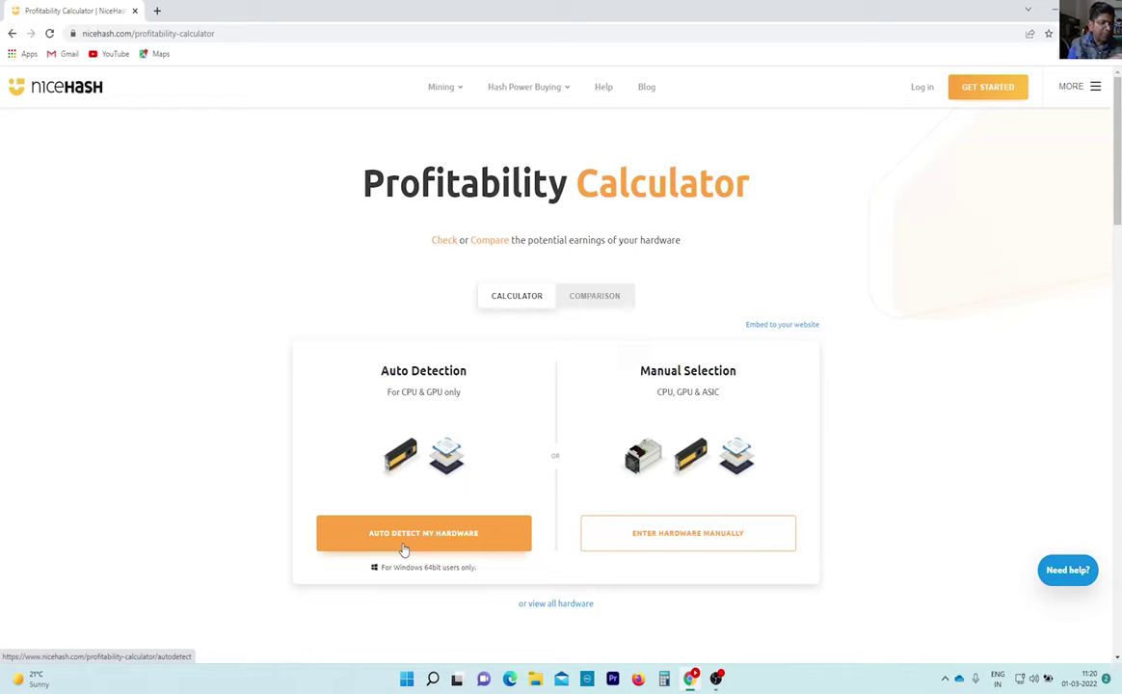
Switch the Profitability Calculator to manual hardware entry.
left_click(641, 528)
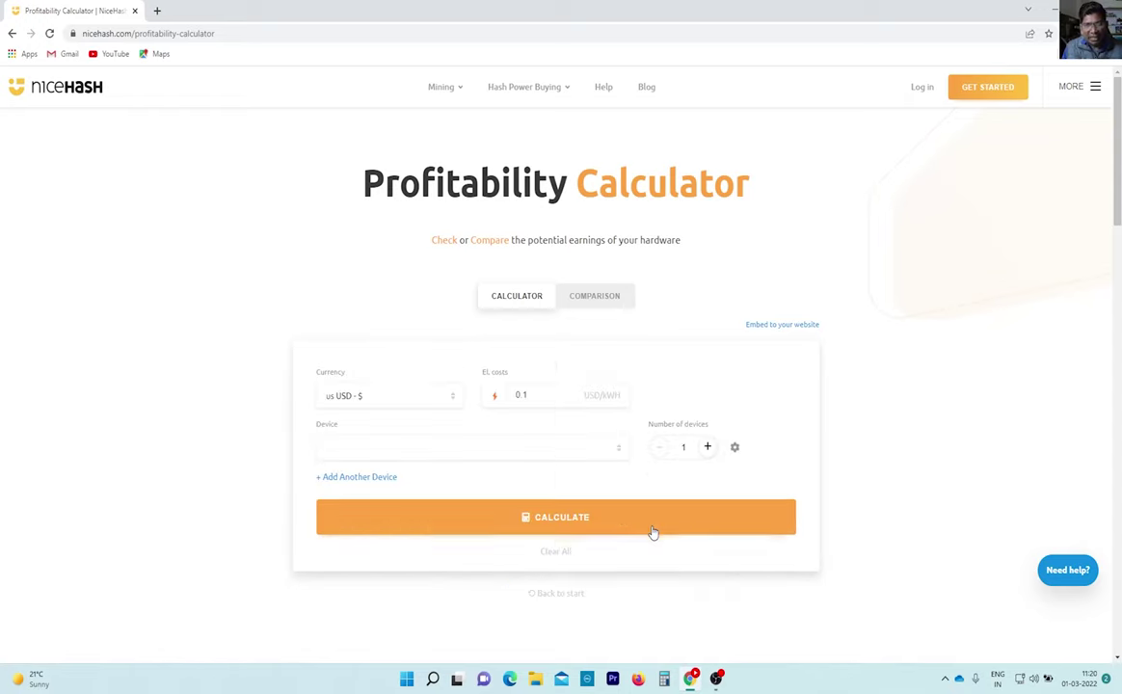
Change the calculator currency from USD to INR - Rs by searching 'inr'.
left_click(368, 399)
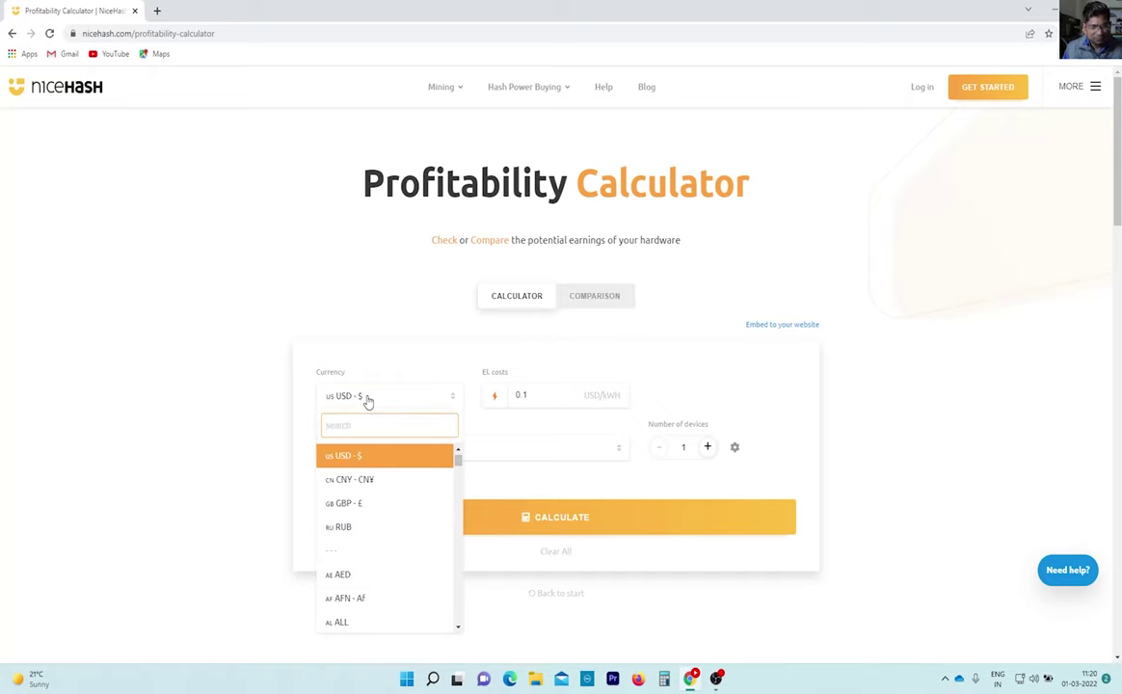
type("inr")
left_click(367, 399)
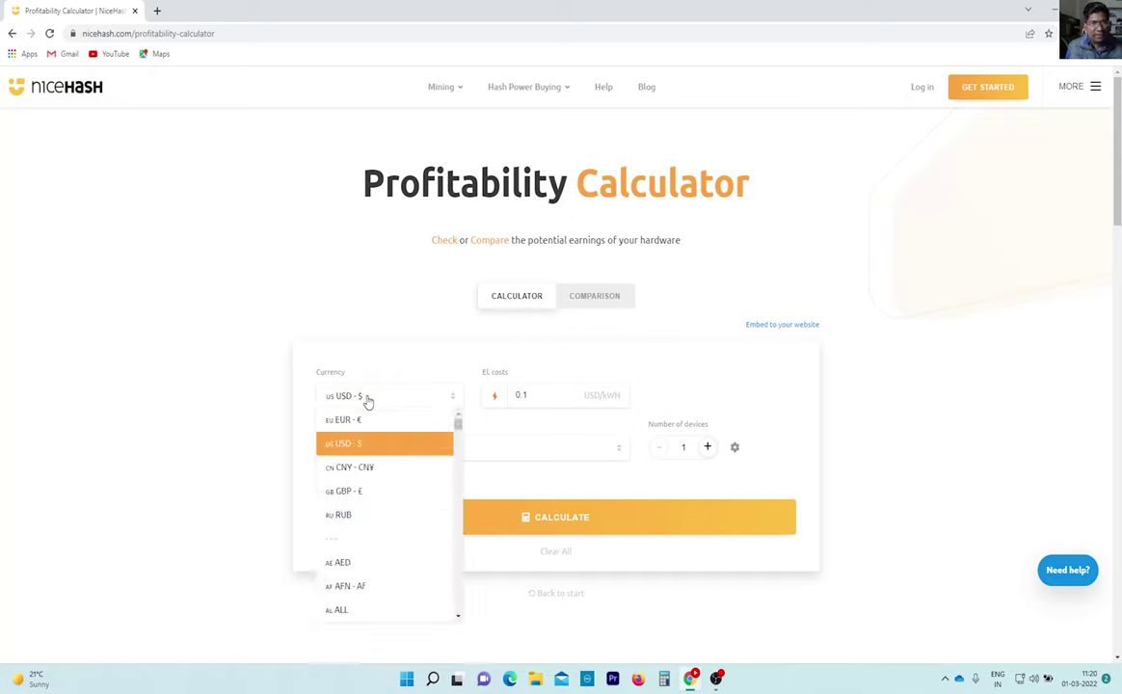
left_click(368, 399)
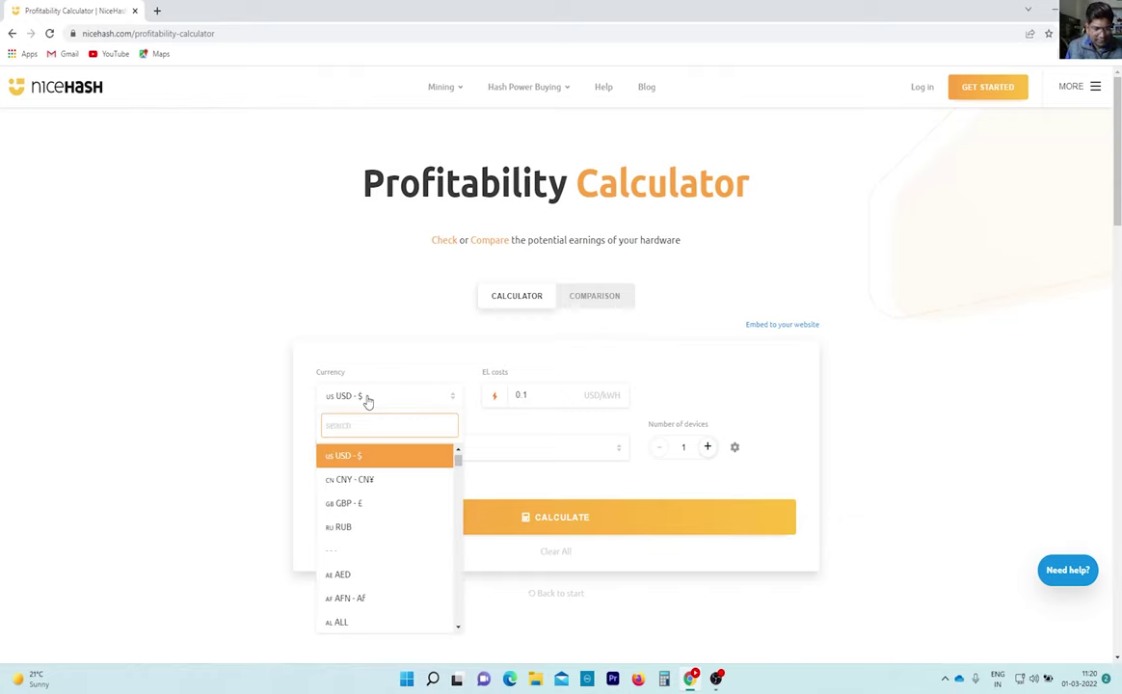
type("inr")
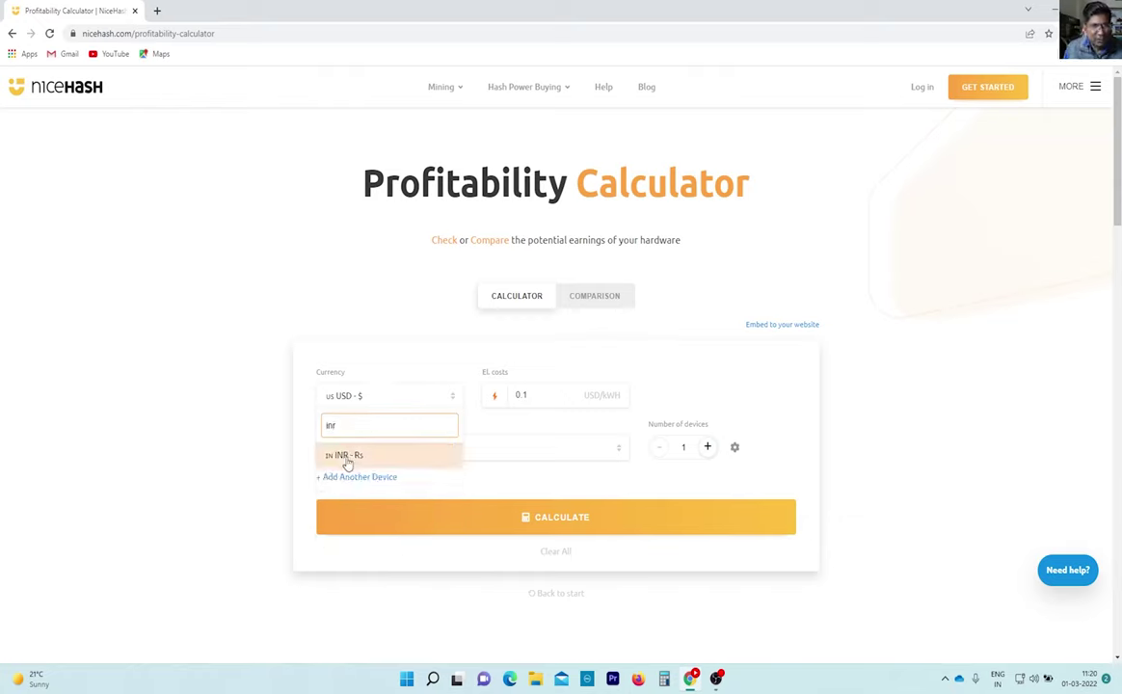
left_click(345, 455)
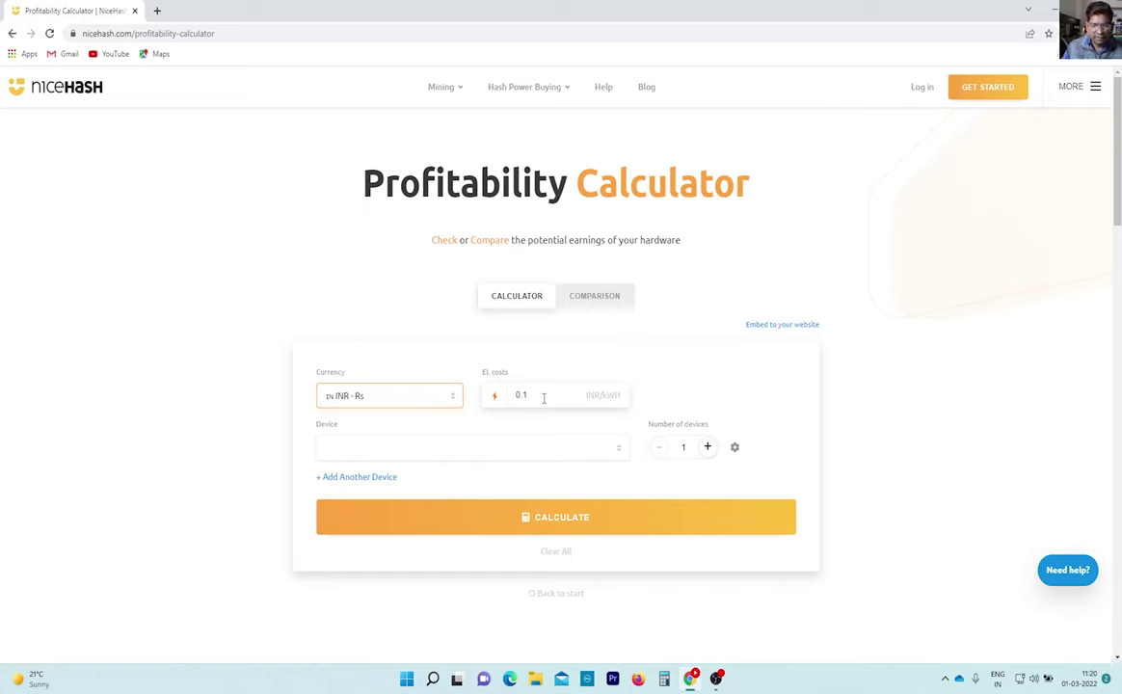
Search the device list for NVIDIA RTX 3070 Ti, select it, and calculate earnings (about 186.43 INR/day).
left_click(353, 453)
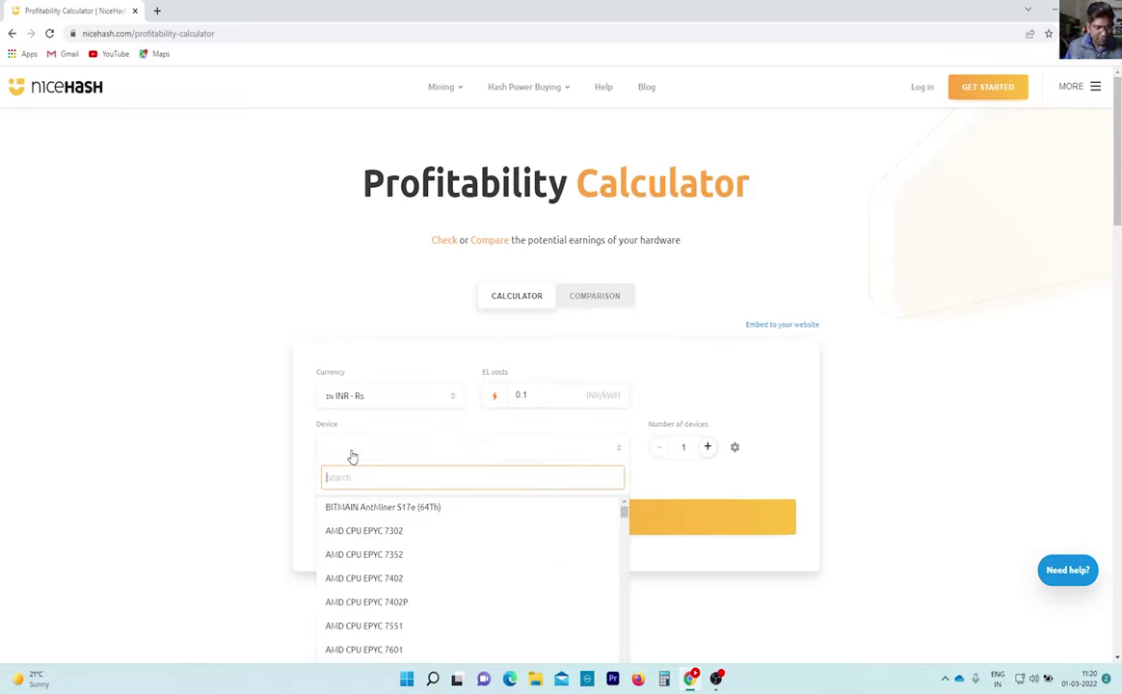
type("nvia")
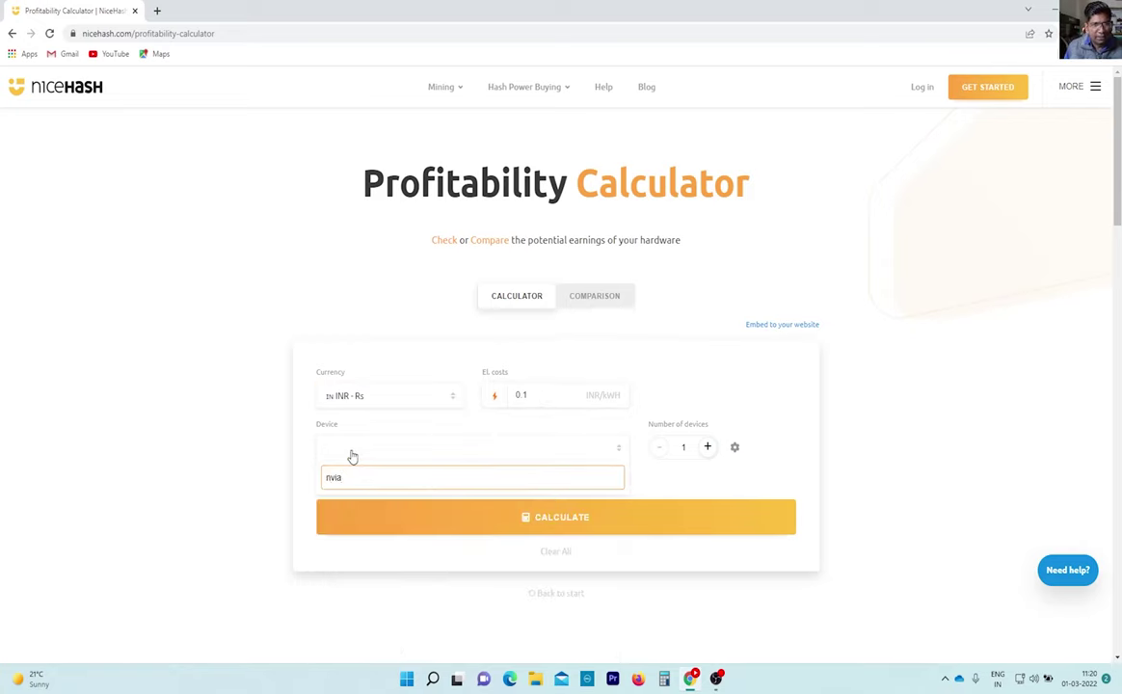
key("BackSpace")
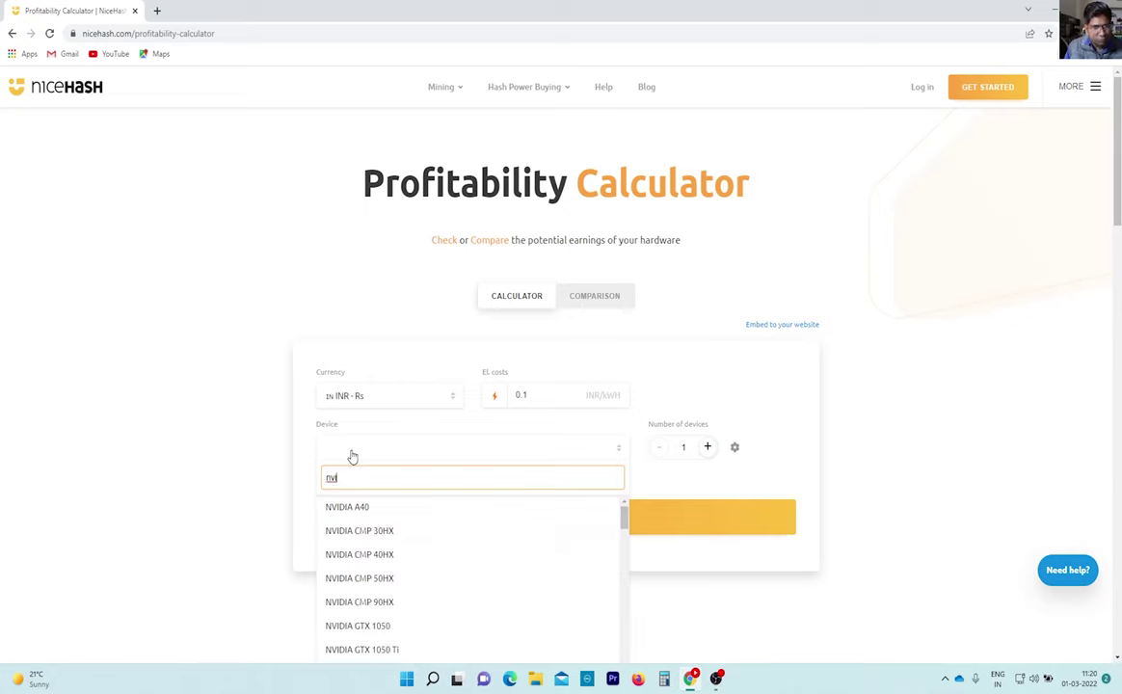
type("a")
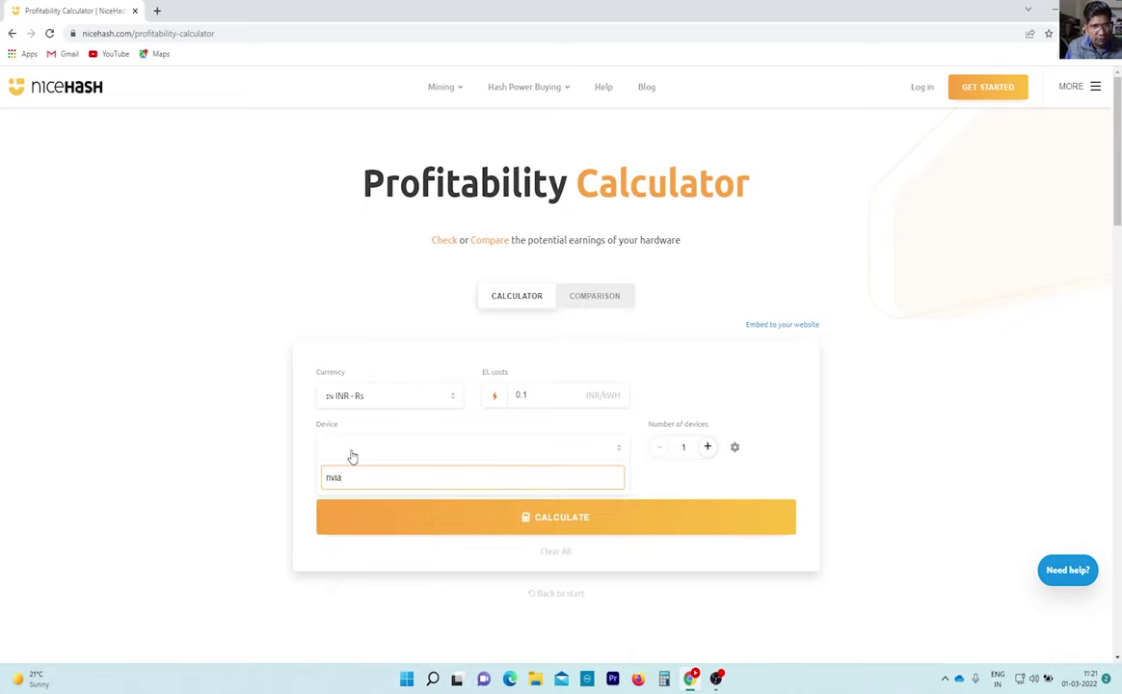
key("BackSpace")
key("BackSpace")
key("BackSpace")
key("BackSpace")
type("nvi")
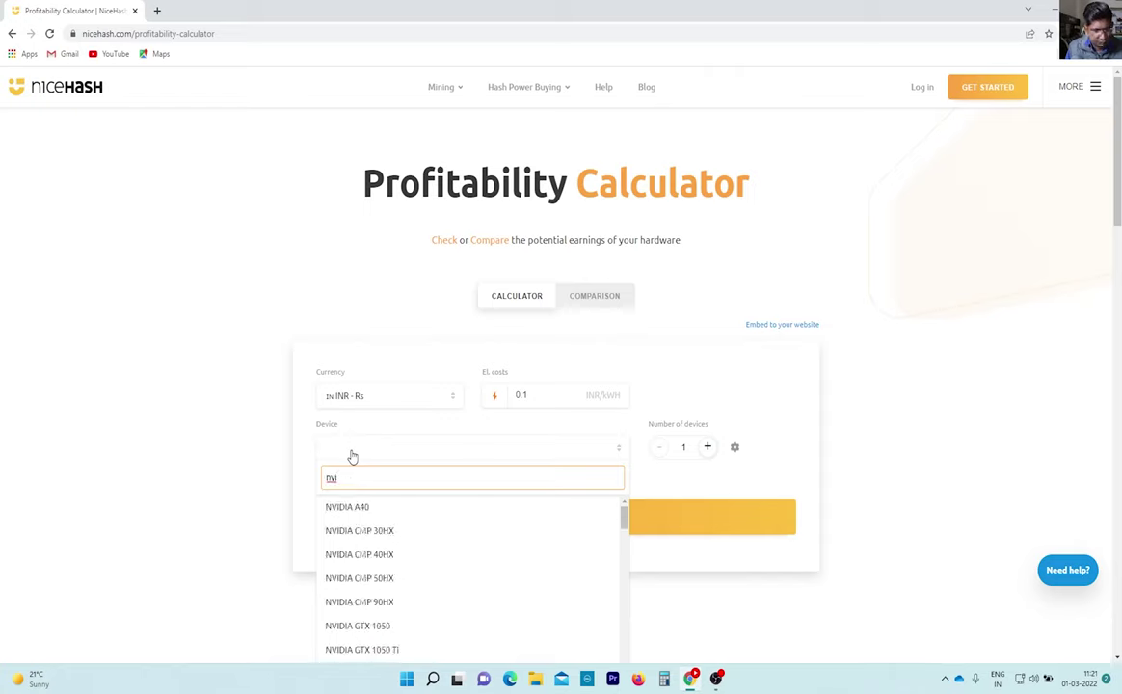
type("dia")
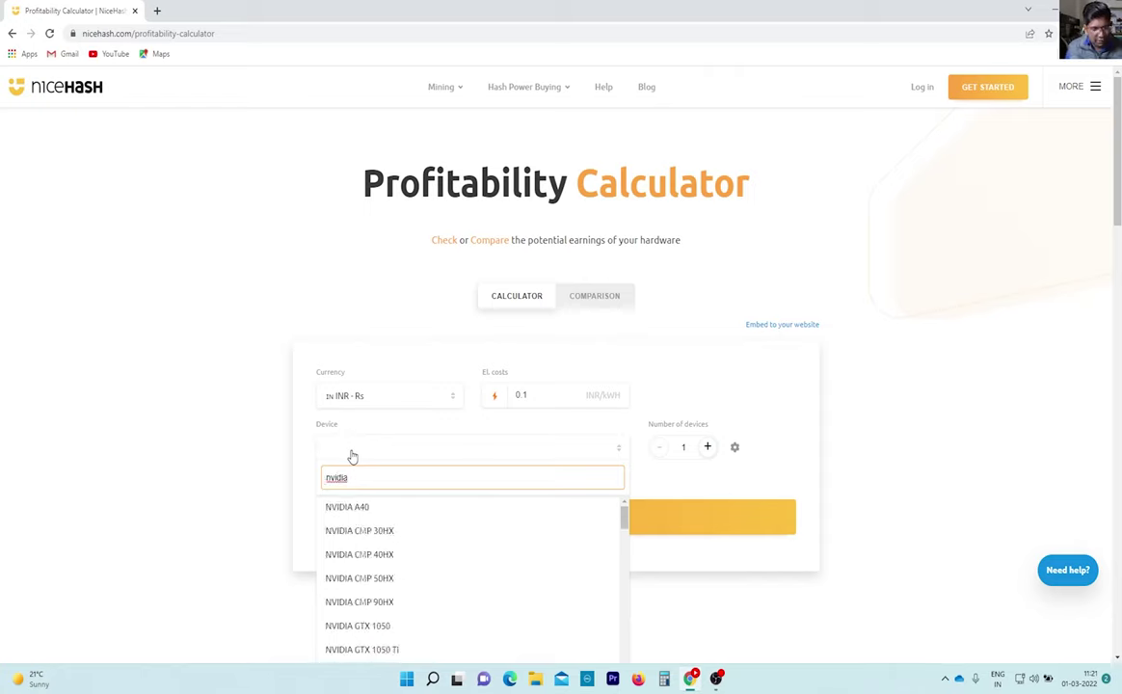
type(" rtx3070 ti")
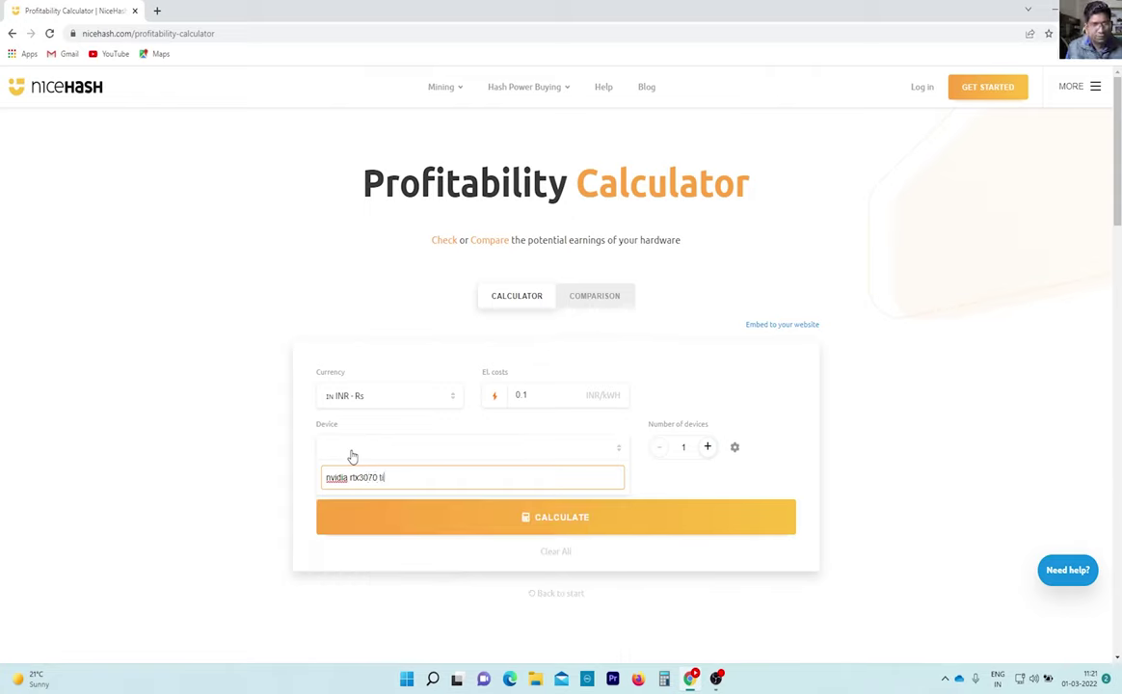
key("BackSpace")
key("BackSpace")
key("BackSpace")
key("BackSpace")
key("BackSpace")
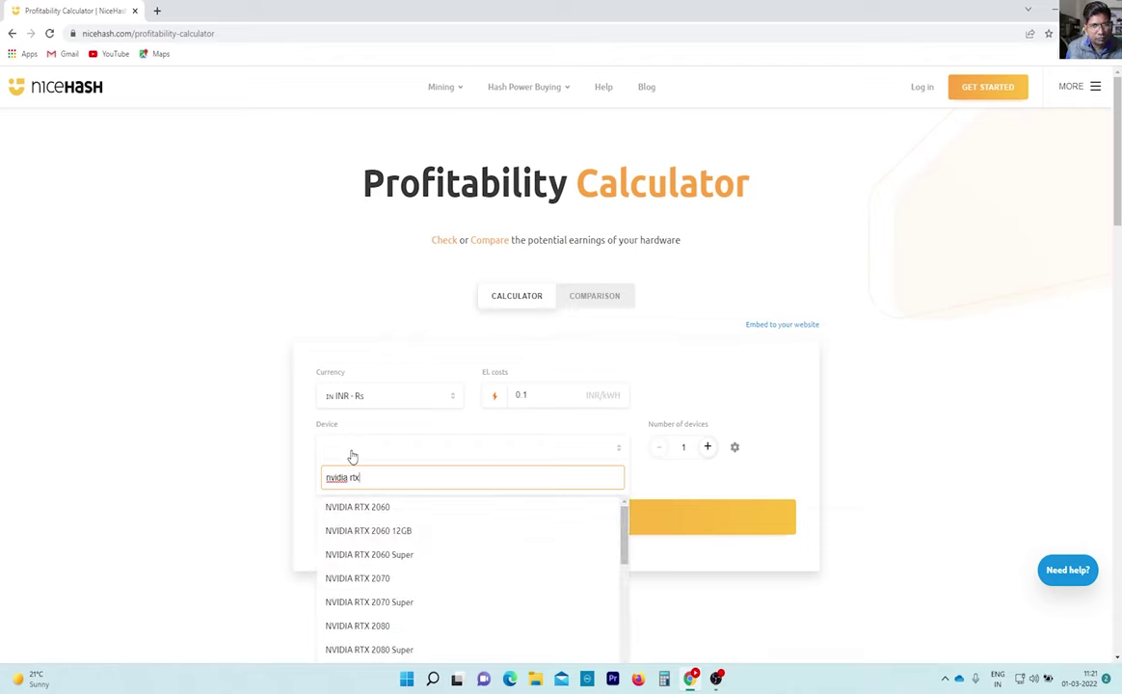
type("300")
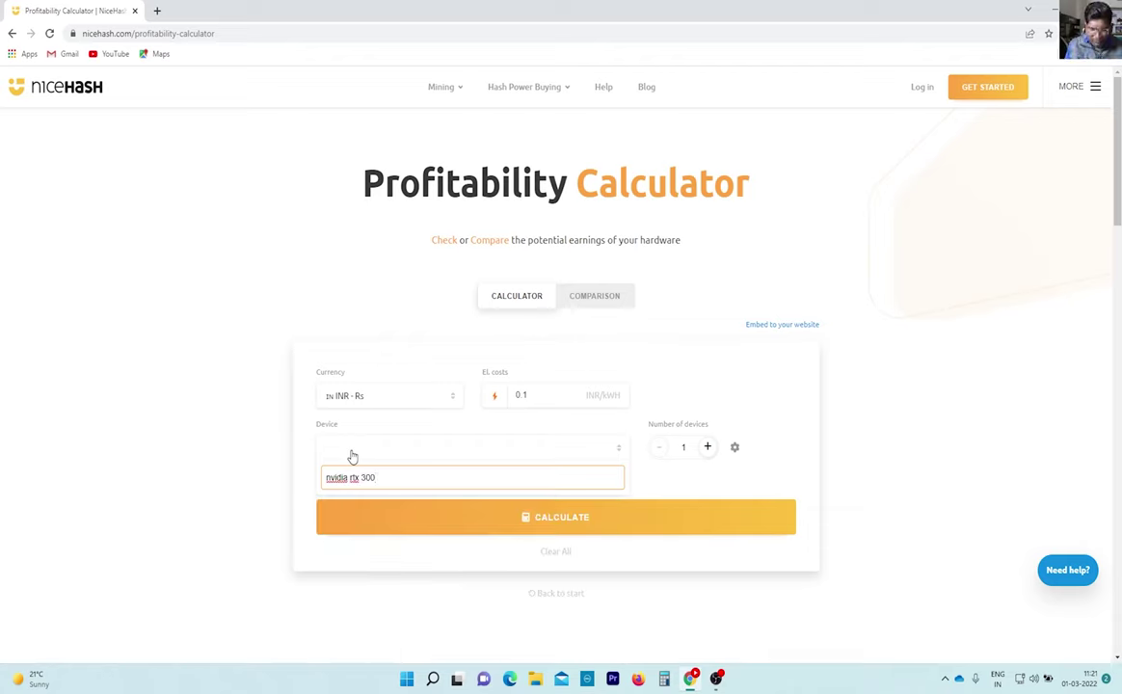
key("BackSpace")
type("070")
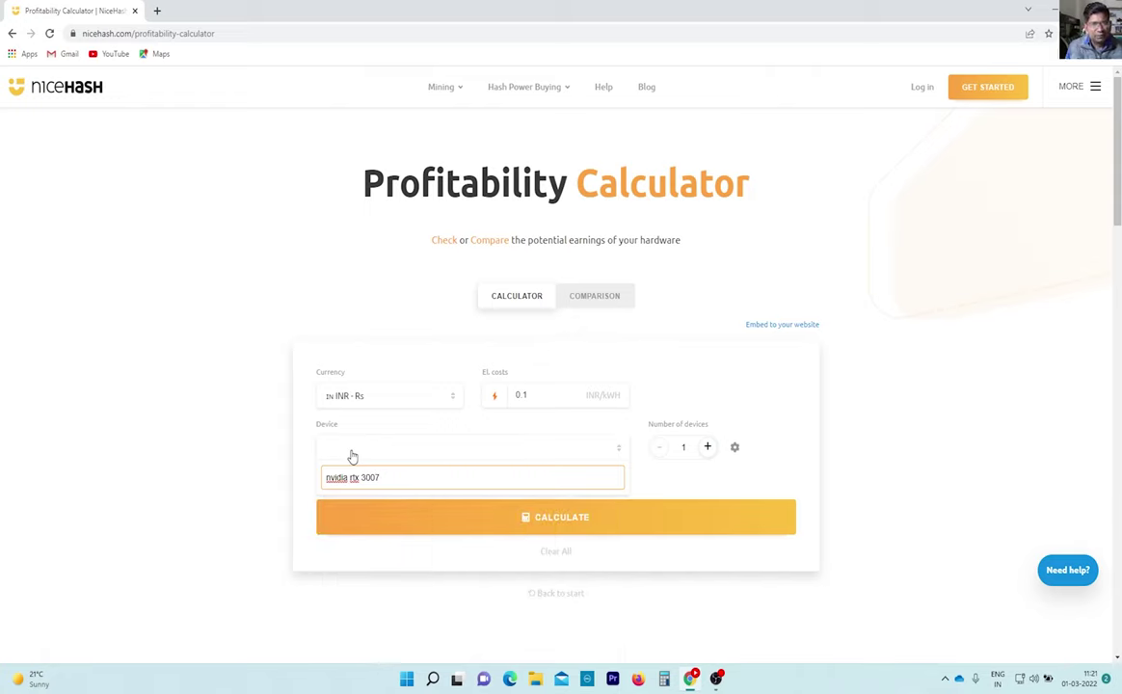
key("BackSpace")
key("BackSpace")
key("BackSpace")
type("70")
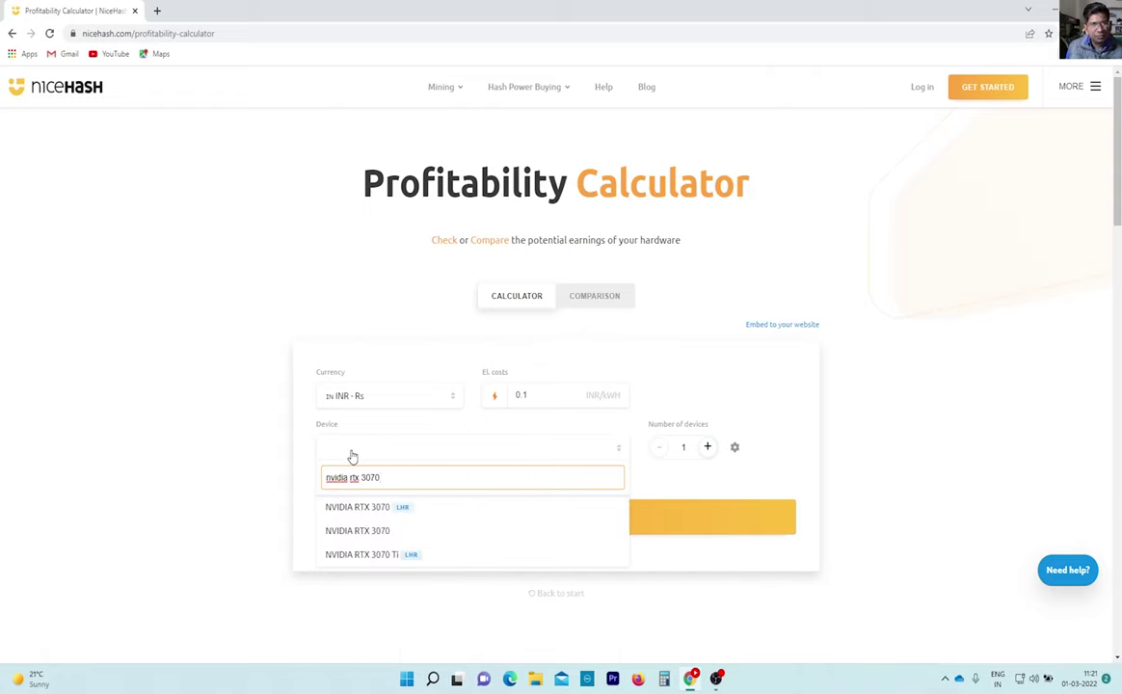
left_click(371, 555)
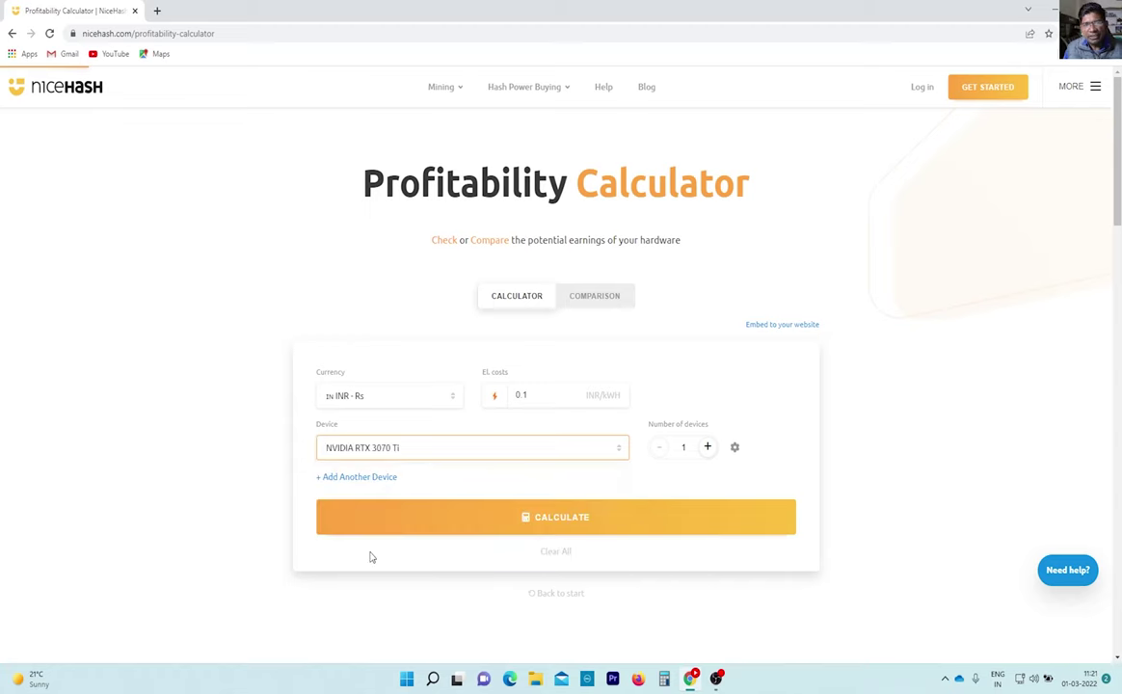
left_click(583, 519)
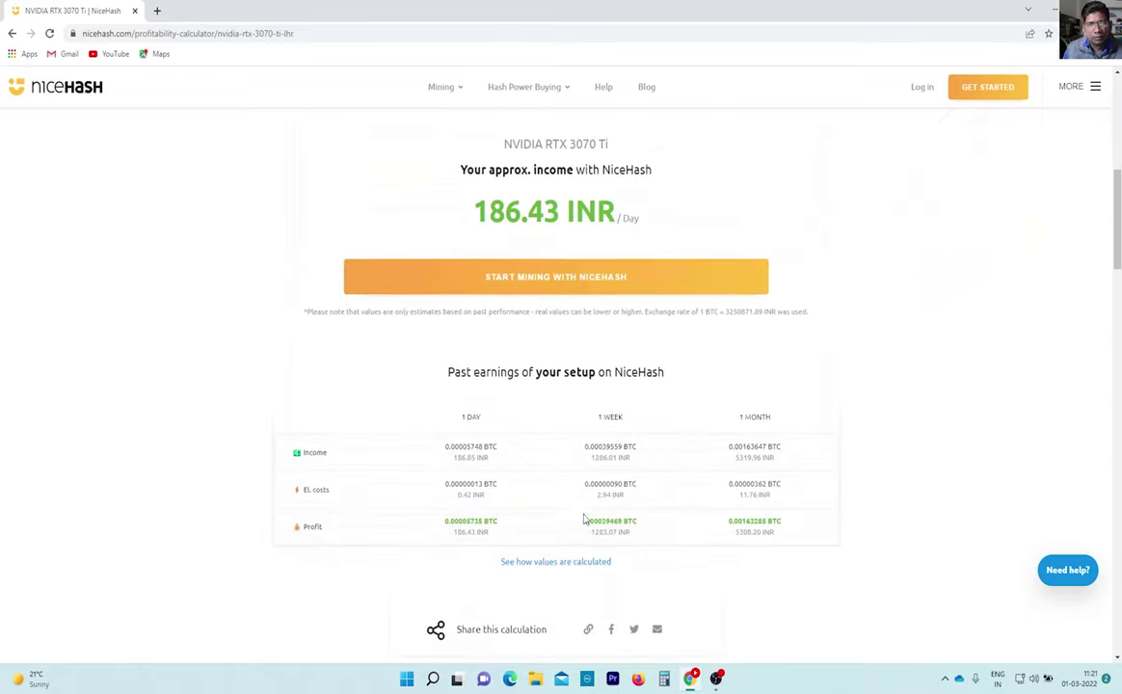
Scroll through the results to review the 186.43 INR per day estimate and past earnings.
scroll(583, 518, "up", 2)
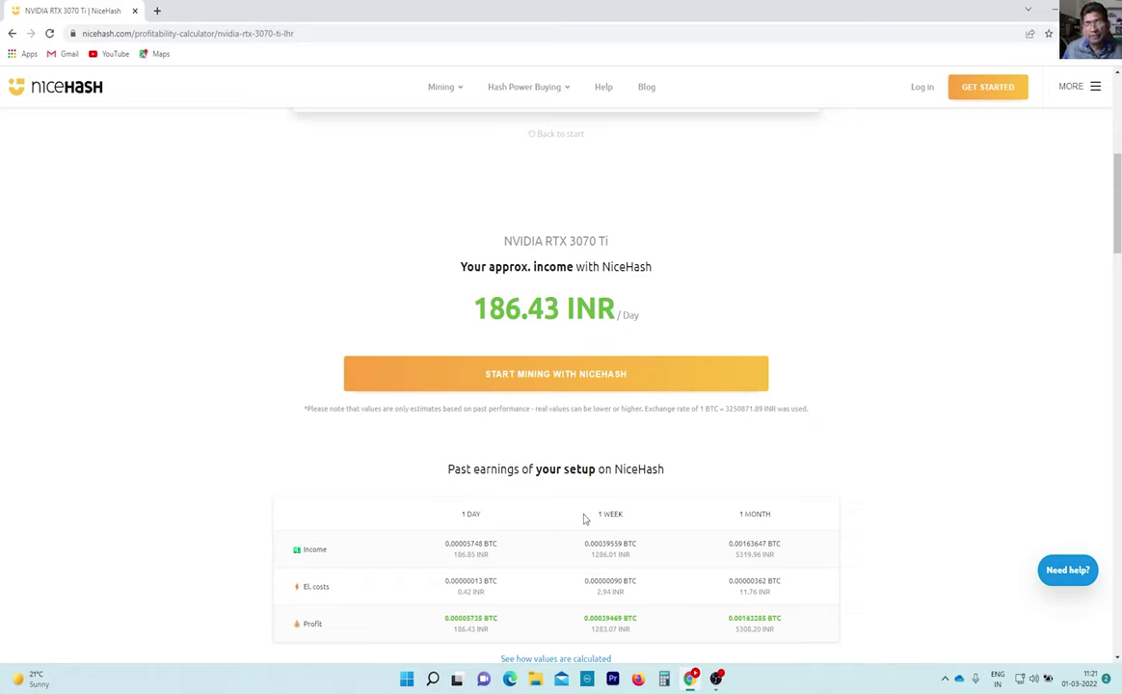
scroll(581, 518, "up", 5)
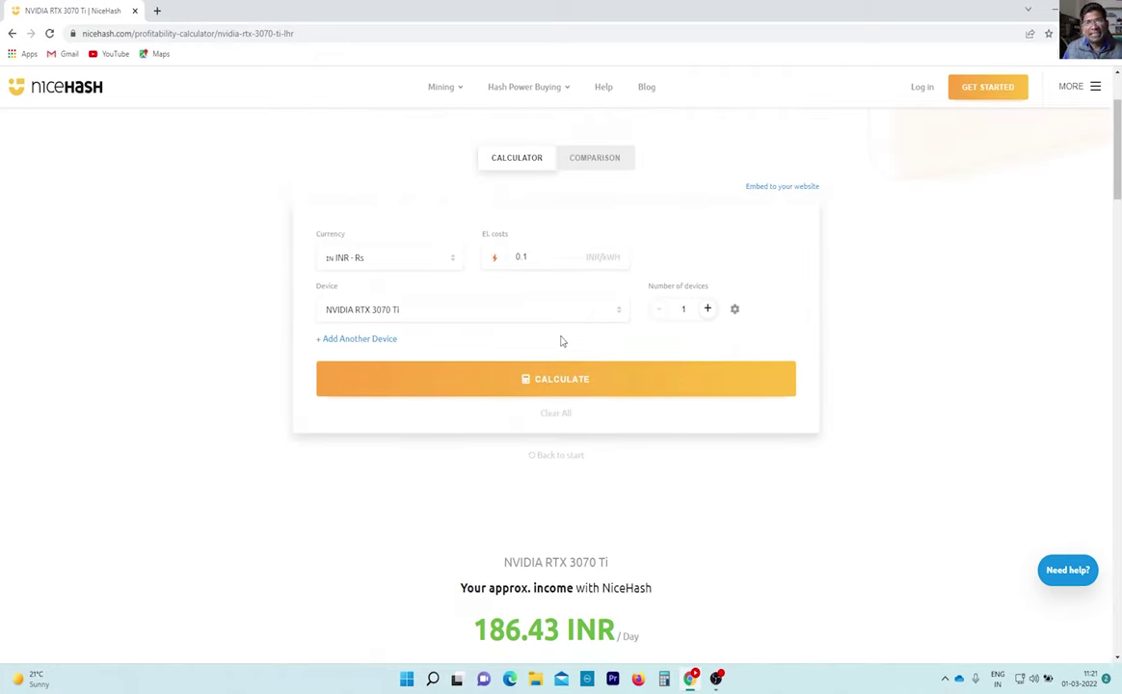
scroll(562, 340, "up", 2)
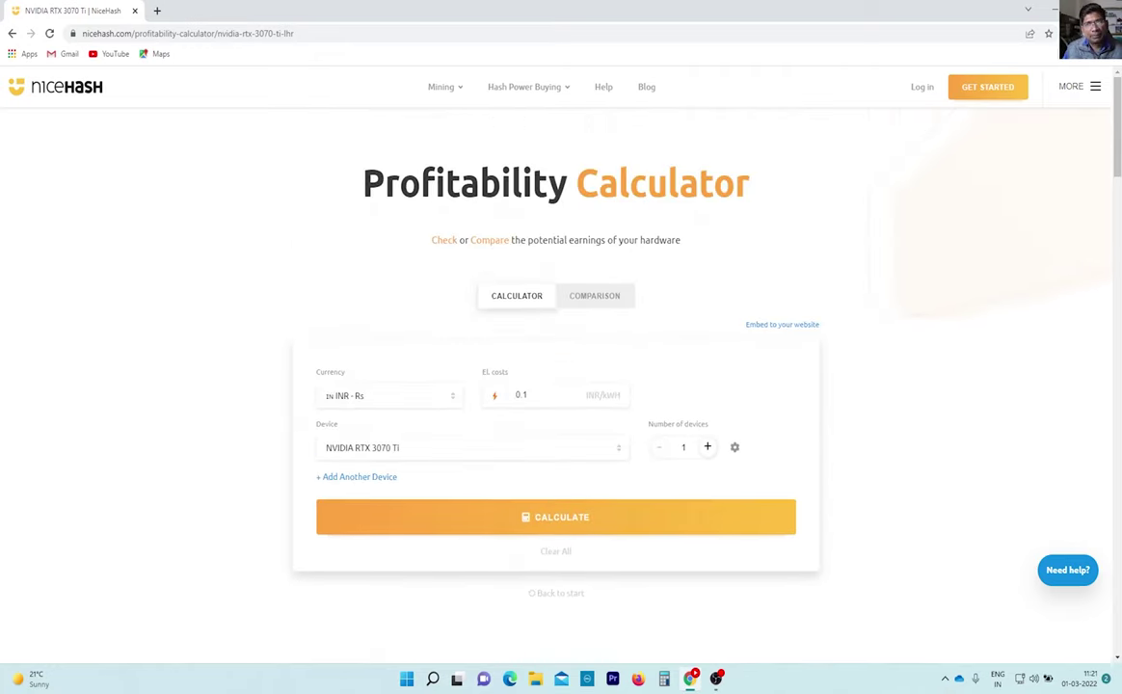
scroll(591, 428, "down", 4)
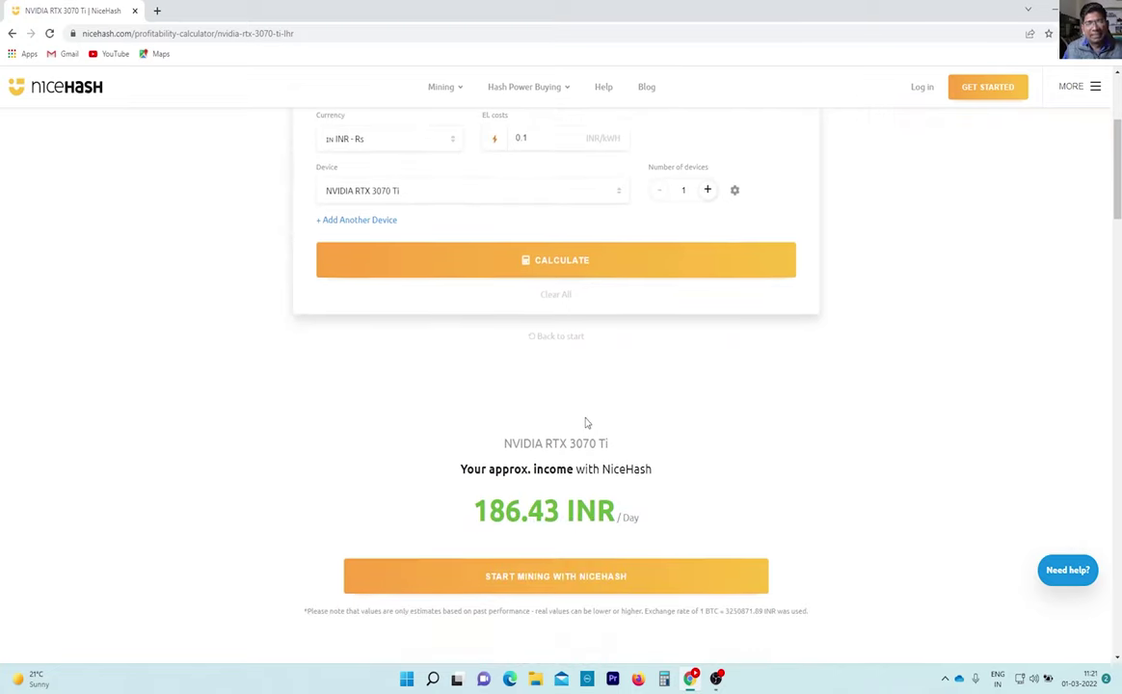
scroll(585, 422, "down", 1)
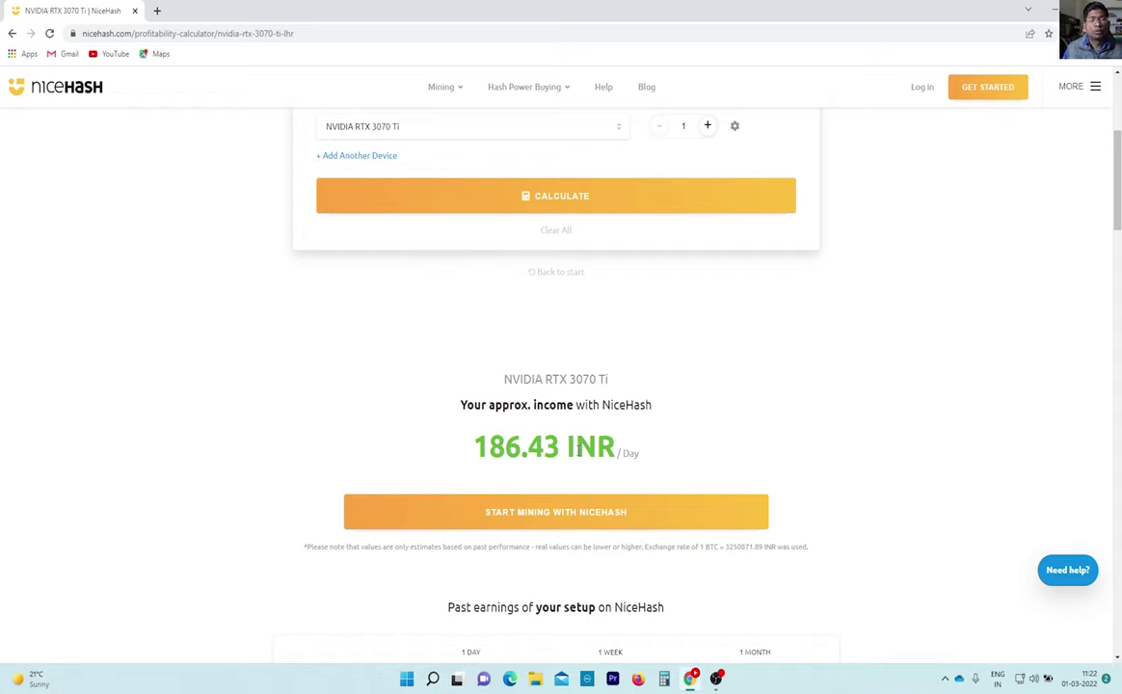
scroll(471, 398, "up", 1)
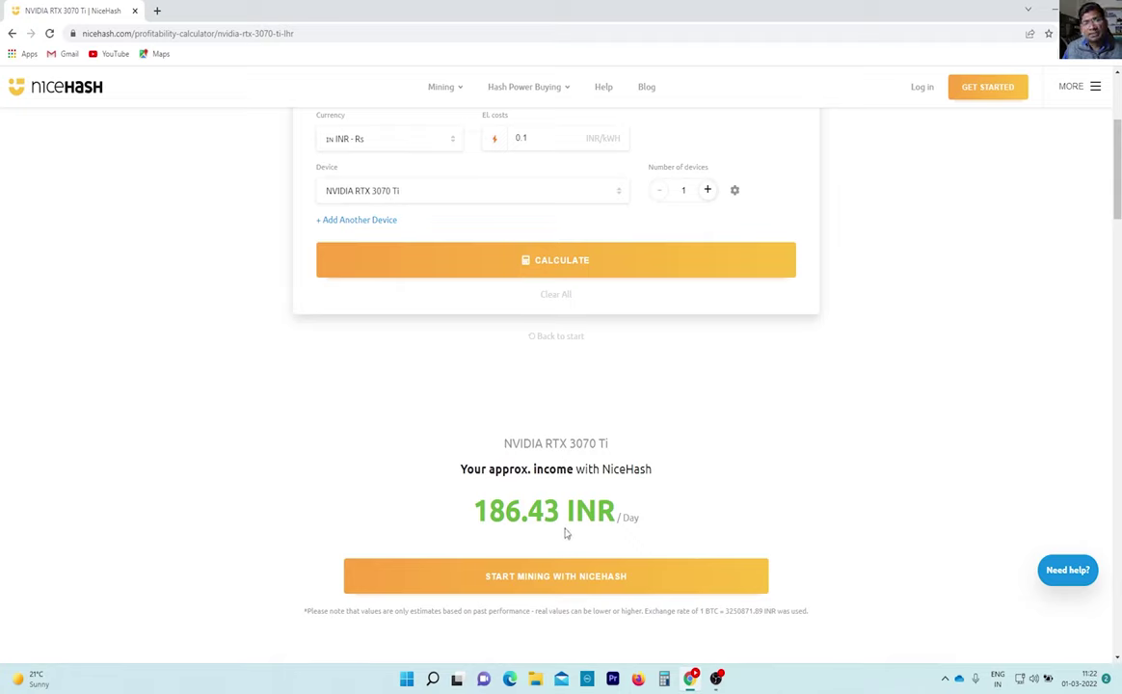
Raise the number of RTX 3070 Ti devices to three and recalculate, about 554.93 INR per day.
left_click(707, 193)
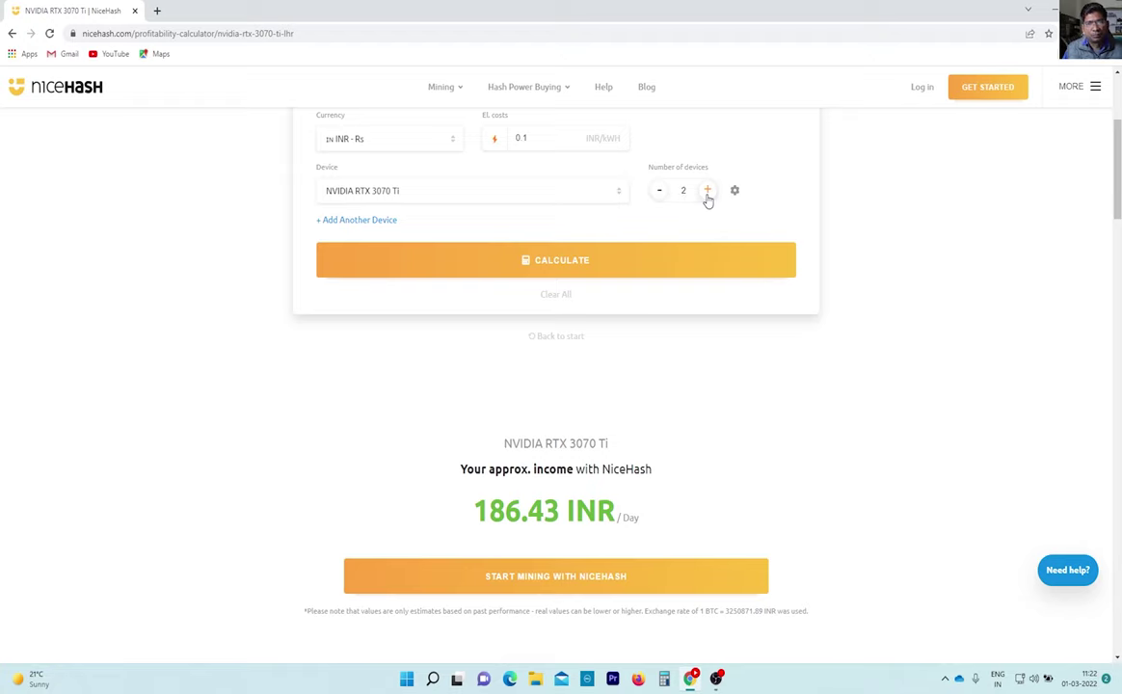
left_click(581, 269)
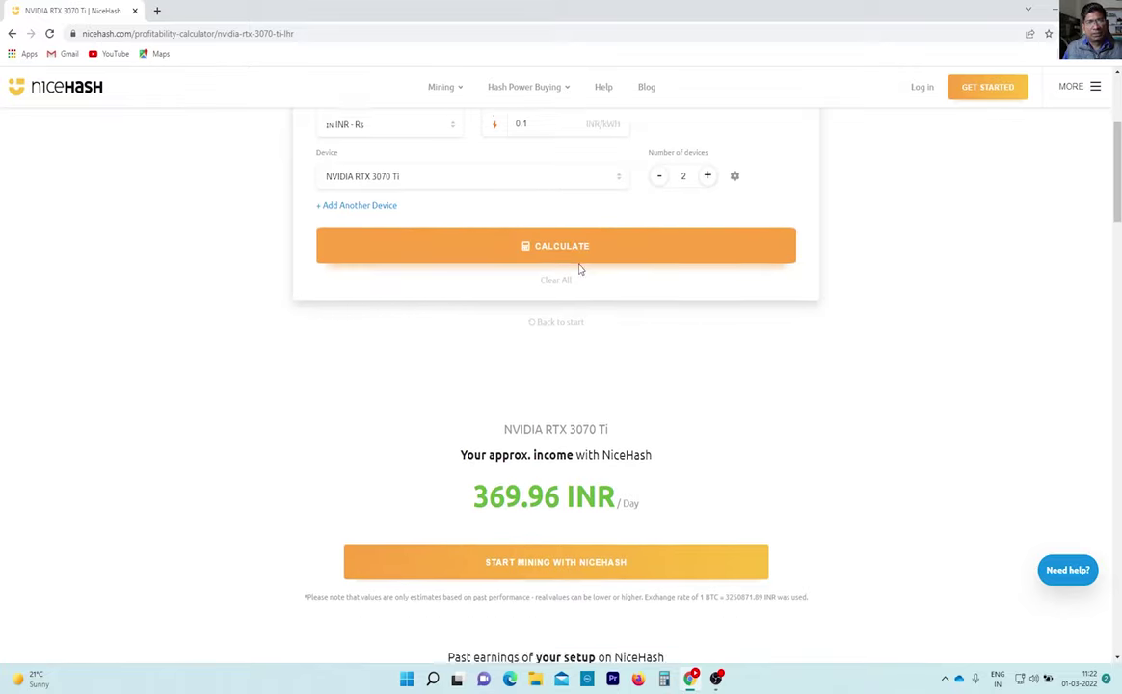
scroll(621, 357, "up", 5)
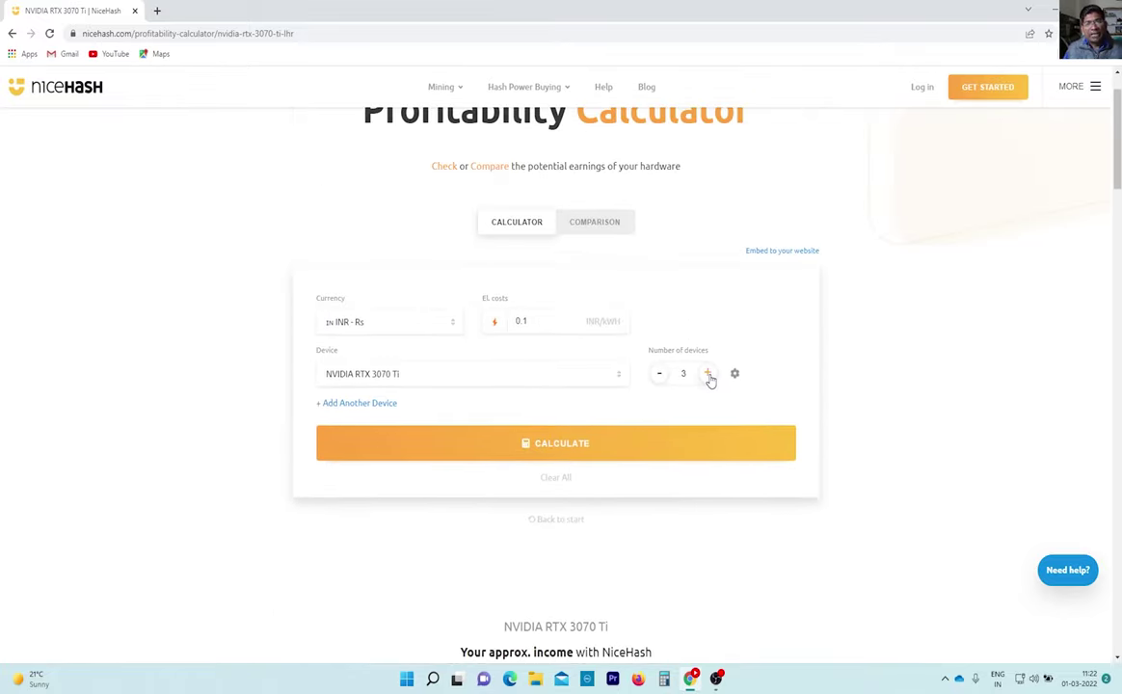
left_click(571, 451)
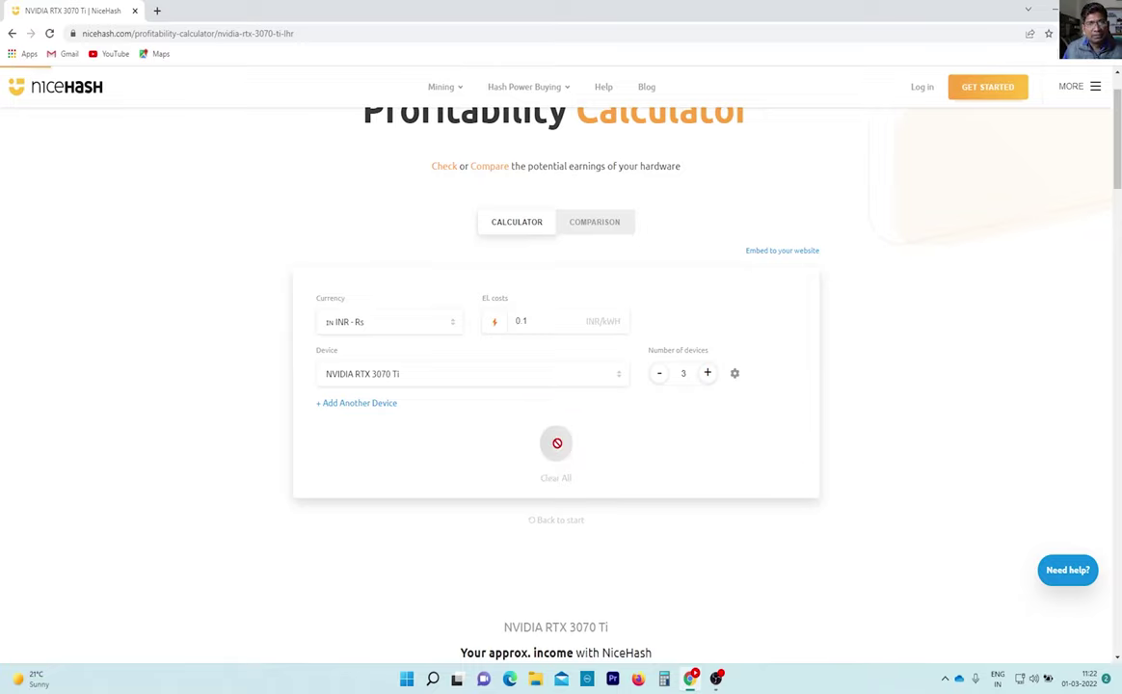
scroll(647, 461, "down", 5)
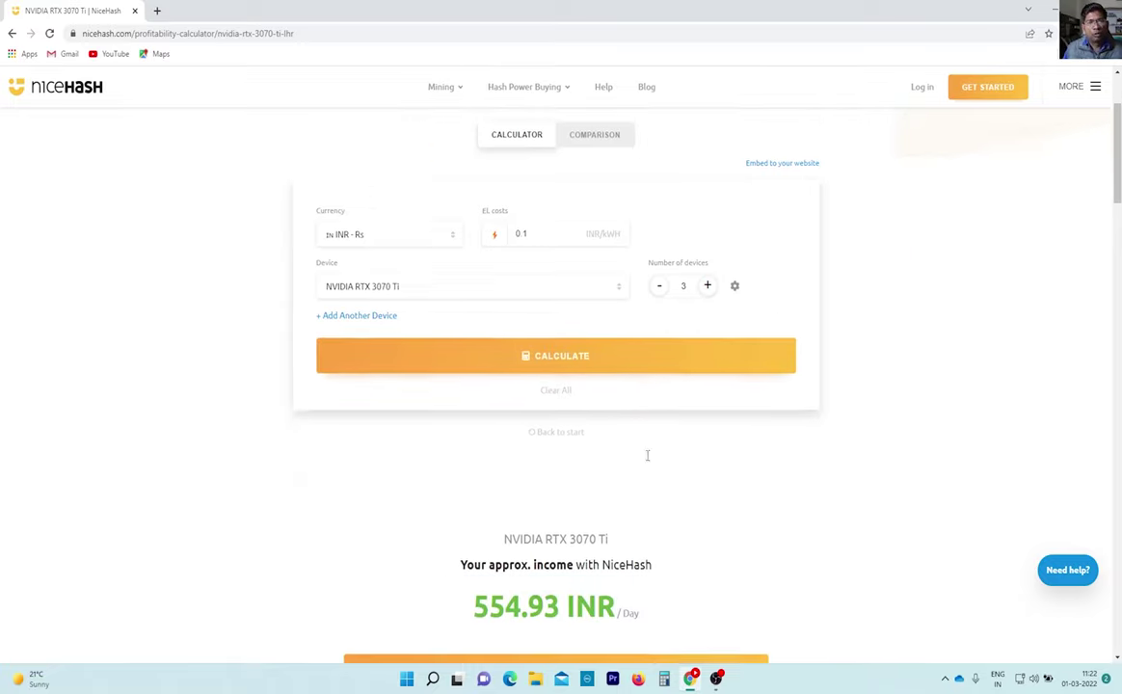
scroll(648, 461, "up", 2)
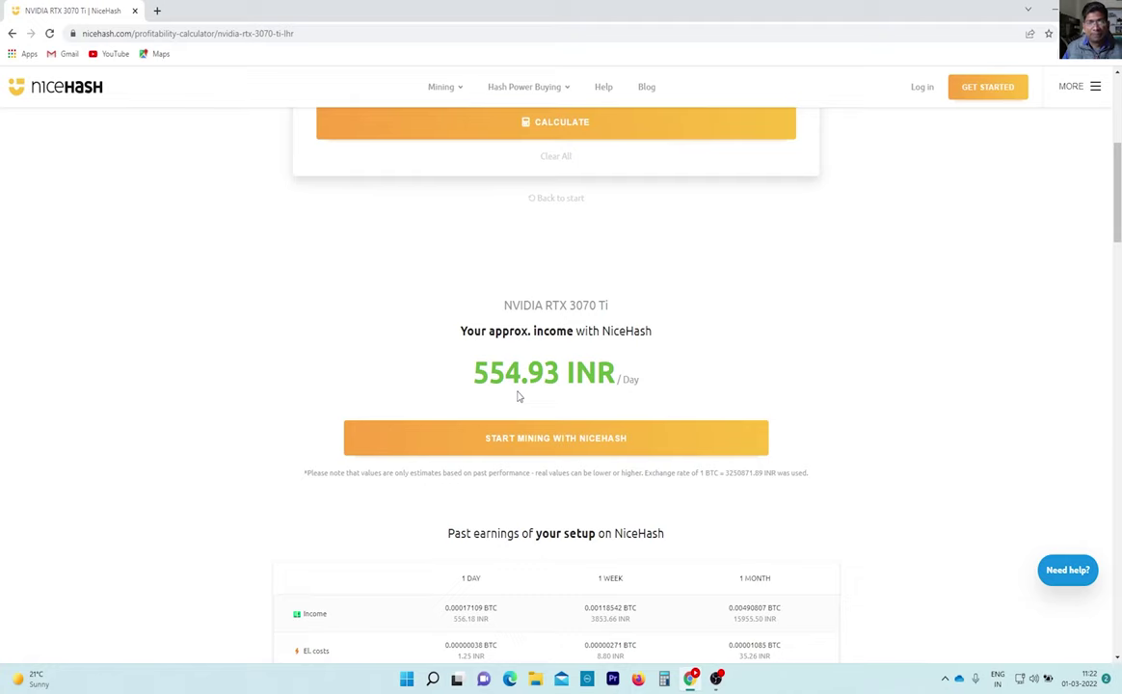
scroll(516, 395, "up", 4)
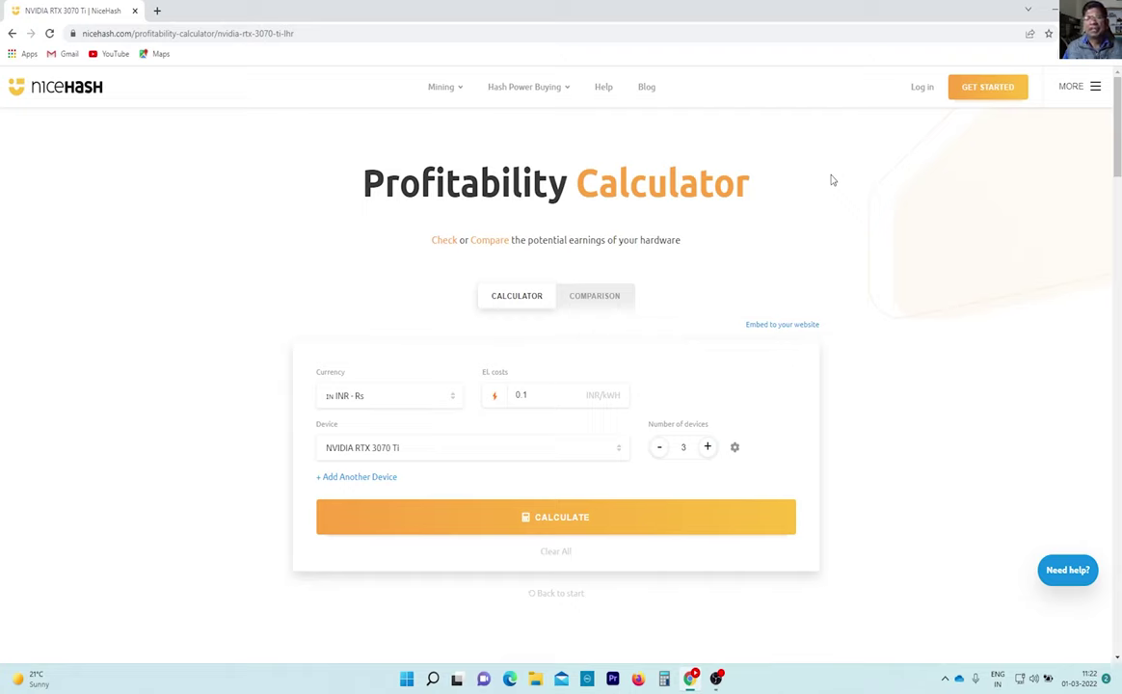
Open the NiceHash sign-up page and try its e-mail, password and repeat-password fields.
left_click(989, 89)
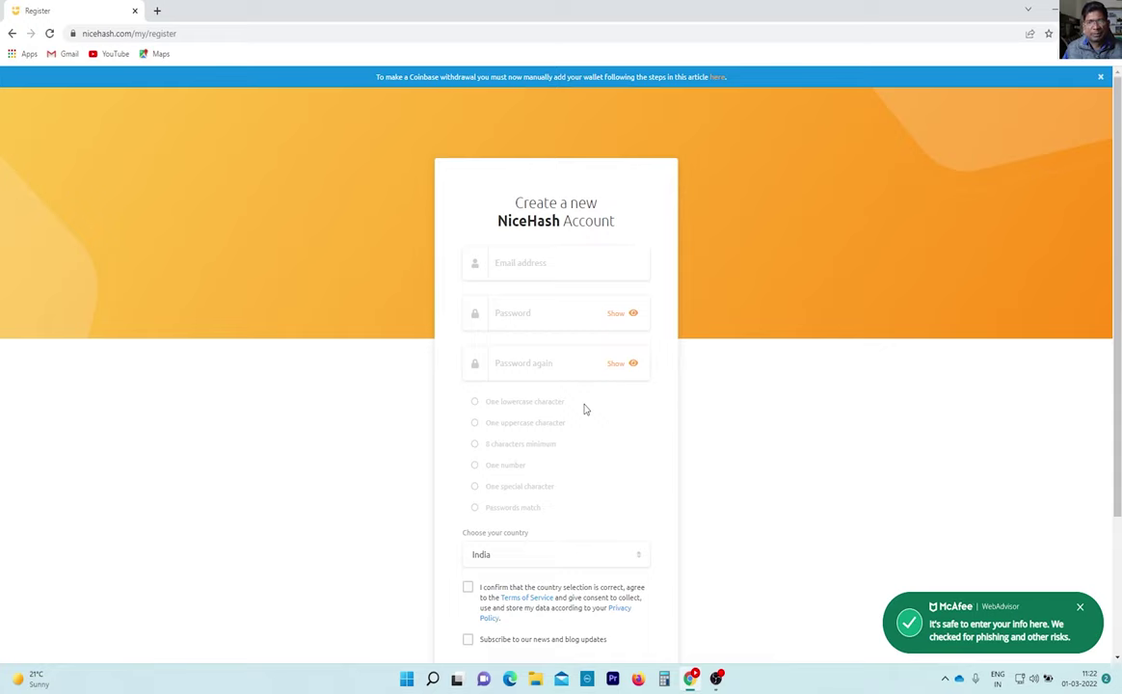
left_click(498, 262)
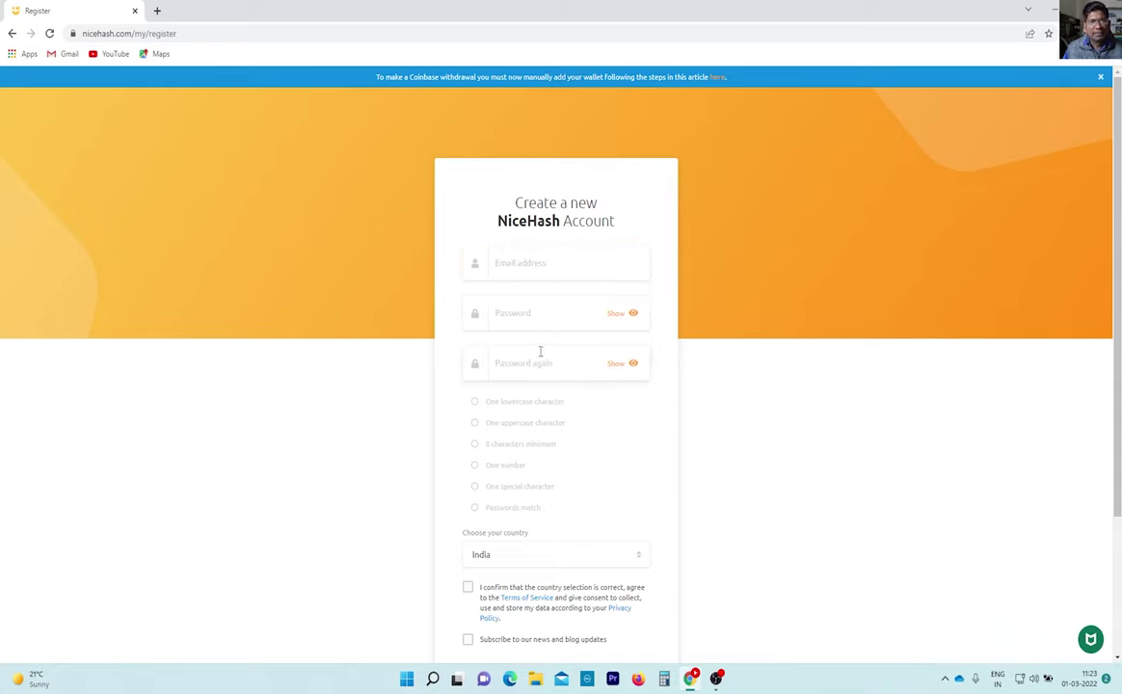
left_click(528, 311)
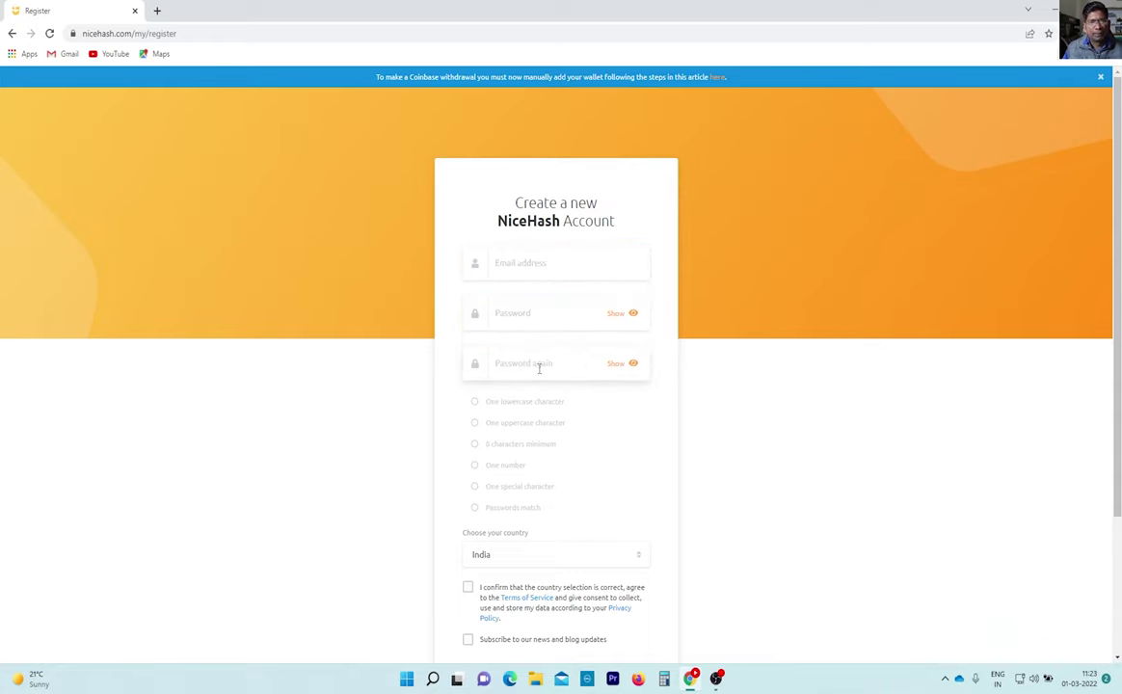
left_click(539, 364)
scroll(774, 415, "down", 2)
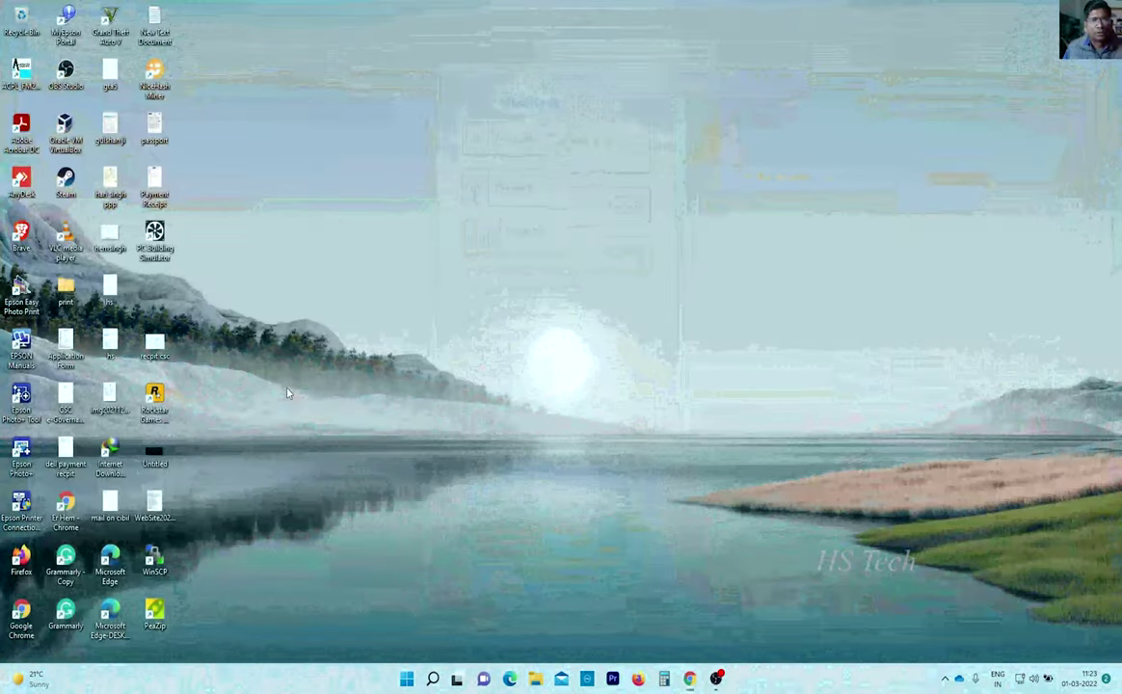
Launch Firefox and go to nicehash.com using the 'nic' address-bar autofill.
left_click(638, 678)
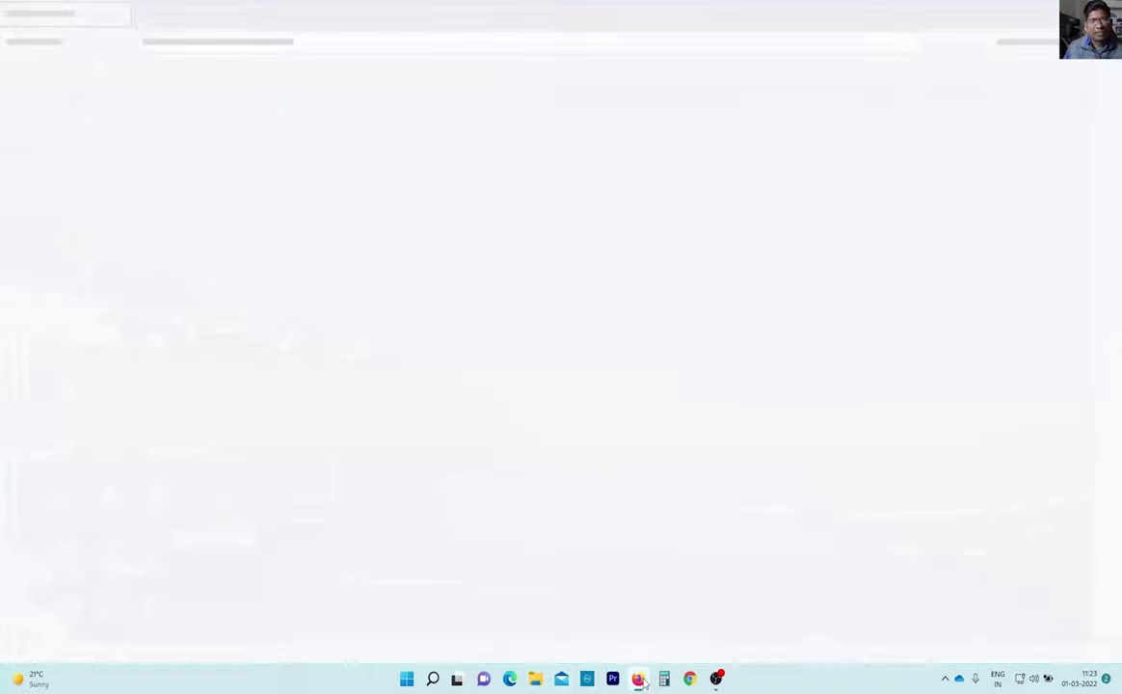
left_click(230, 42)
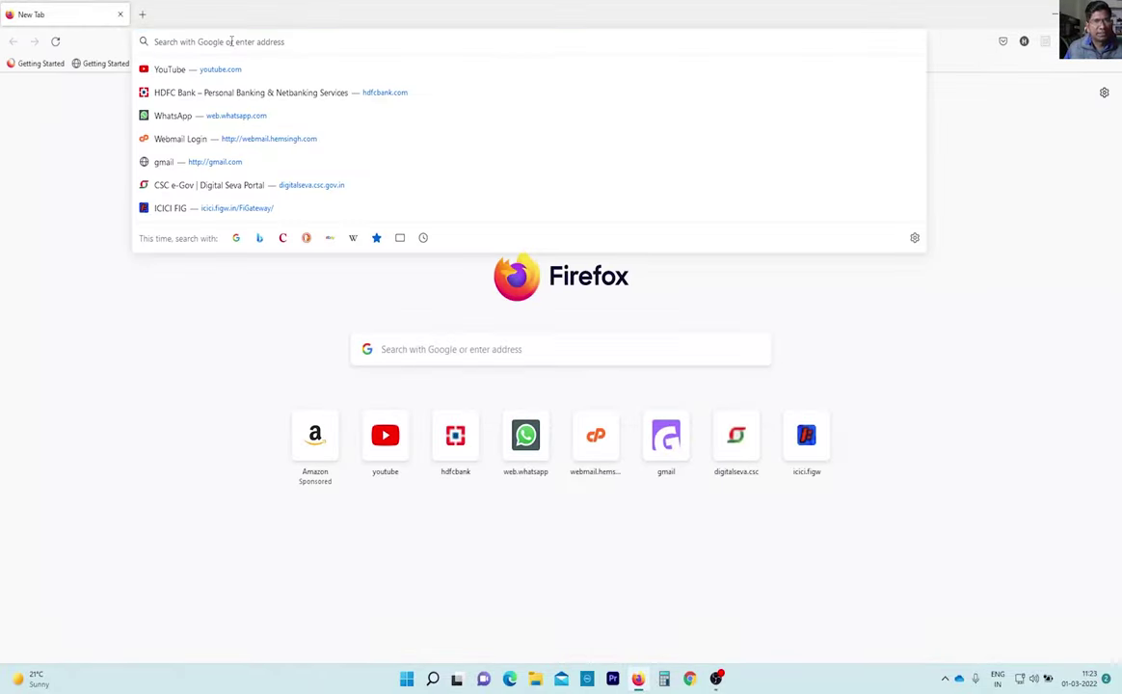
type("nicehash.com/")
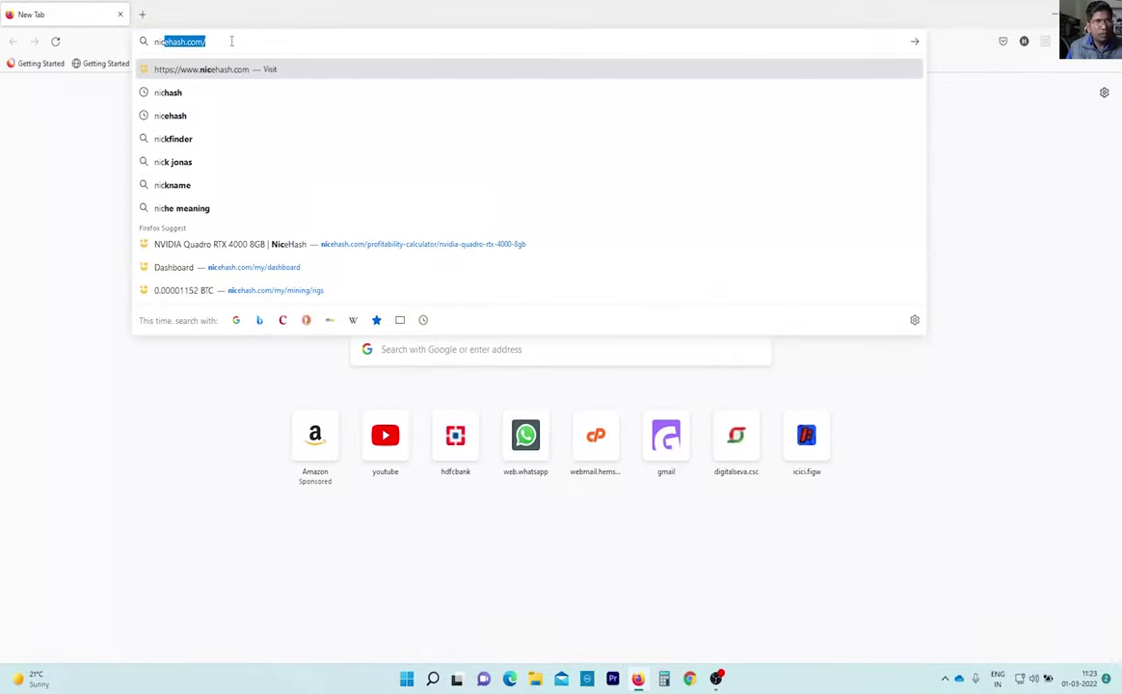
key("Return")
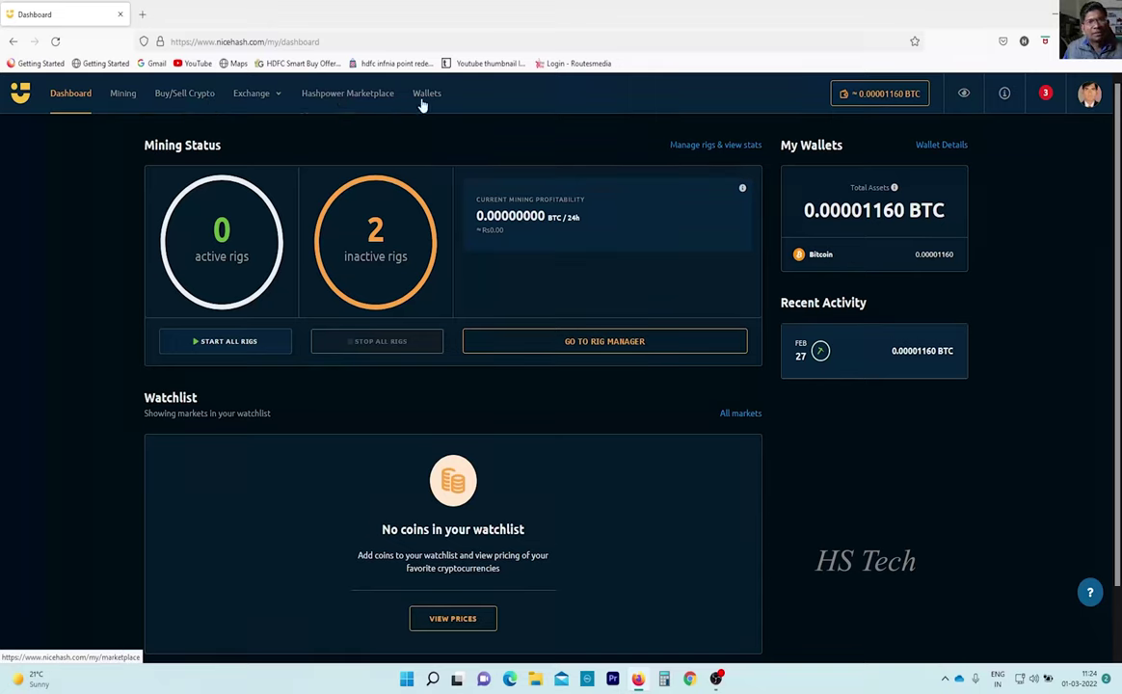
Open the Mining rig manager and copy the mining wallet address from its dialog.
left_click(122, 98)
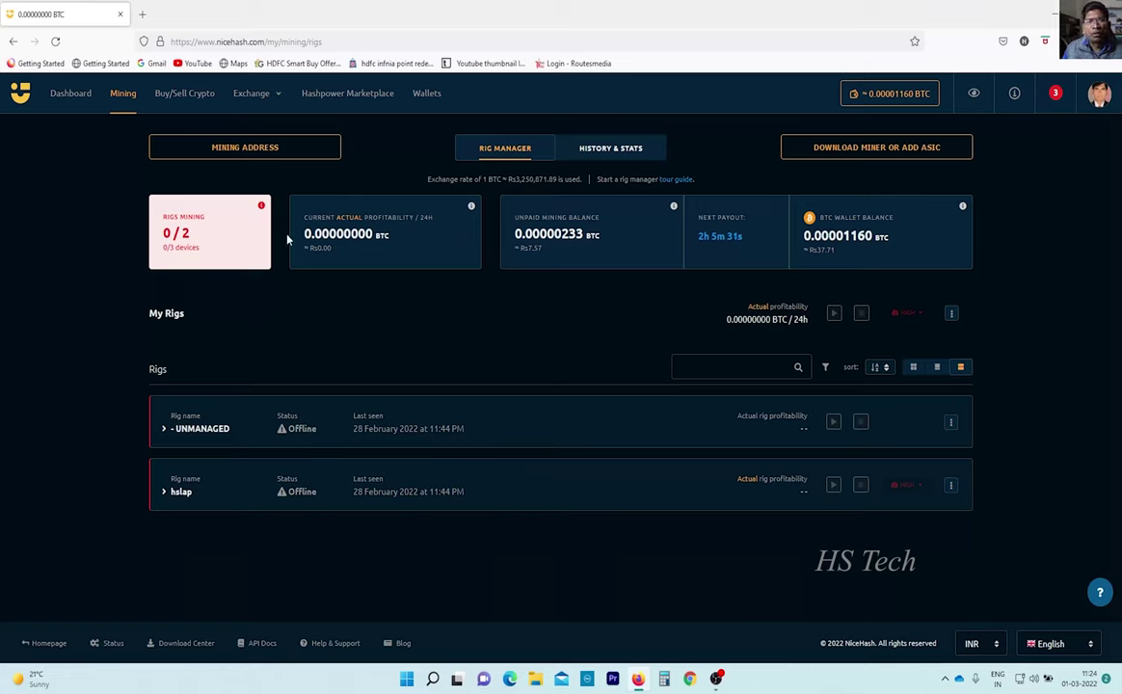
left_click(244, 152)
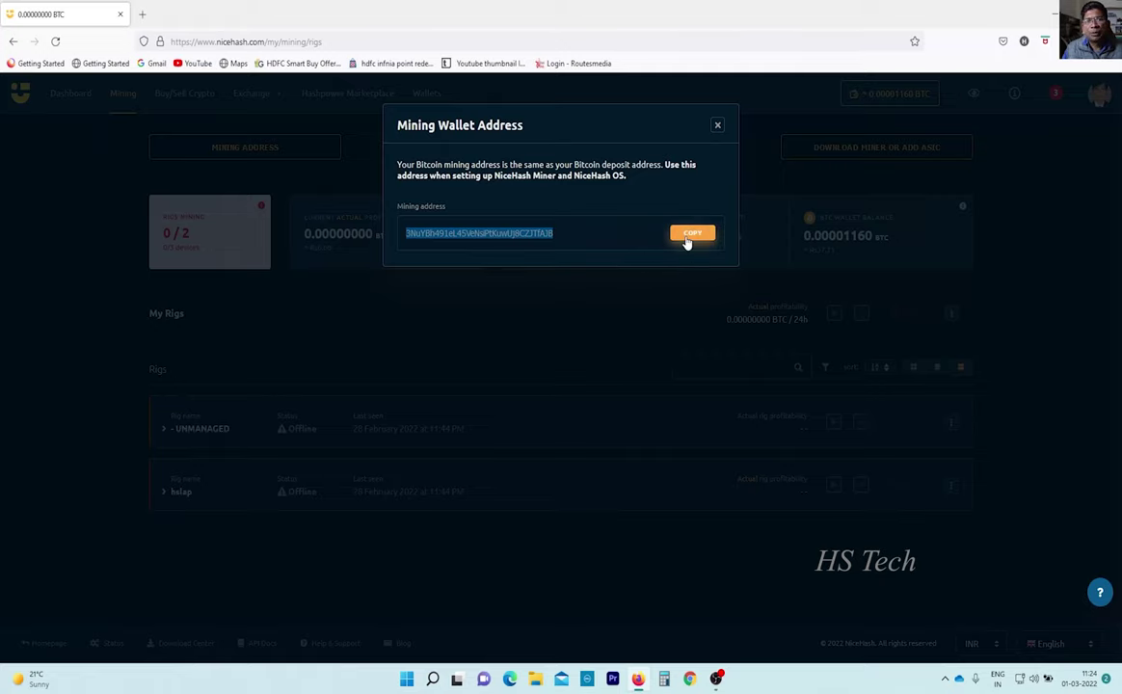
left_click(609, 242)
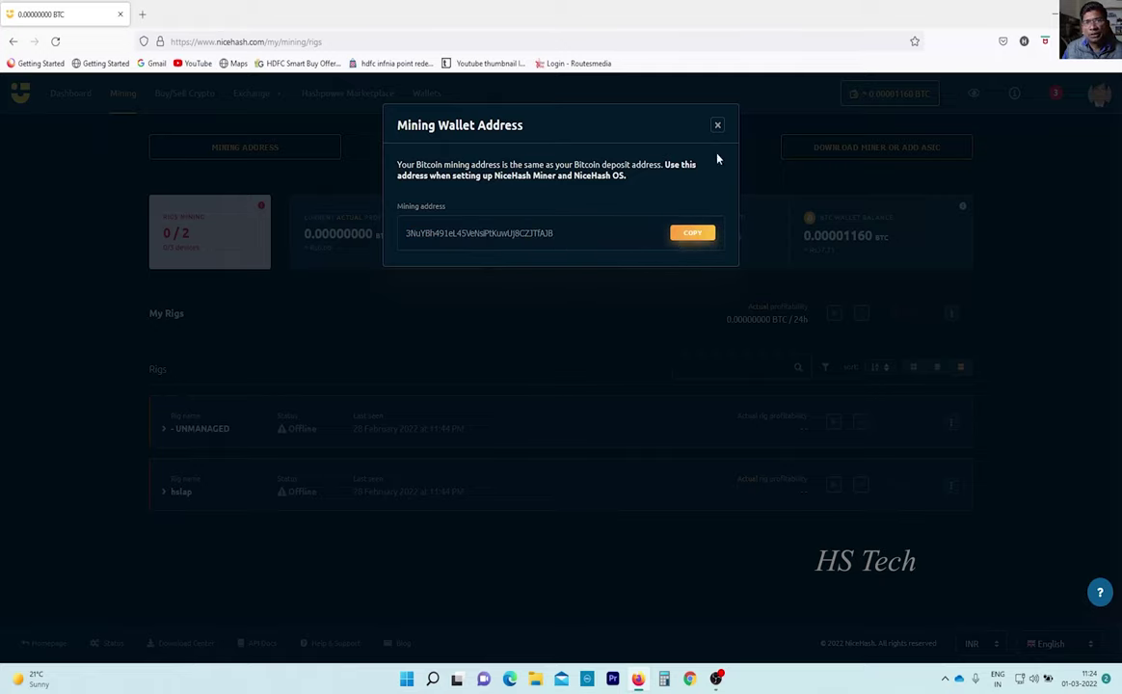
left_click(717, 125)
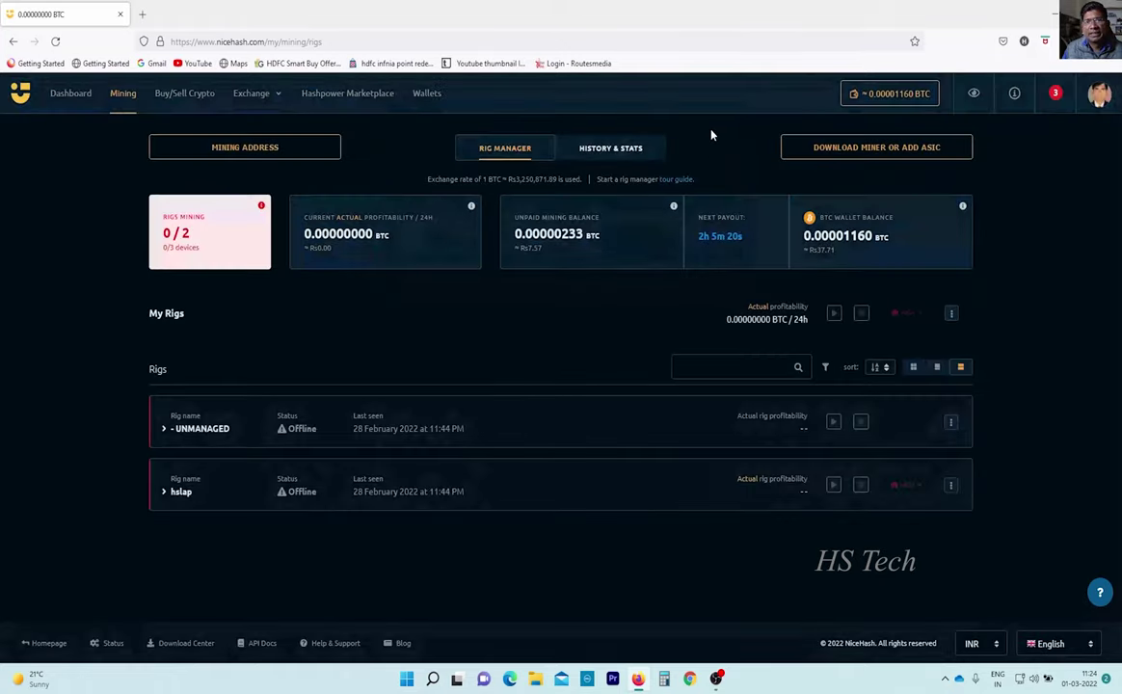
View the NiceHash Miner 3.0.7.1 download details, close them, and show hidden tray icons.
left_click(843, 150)
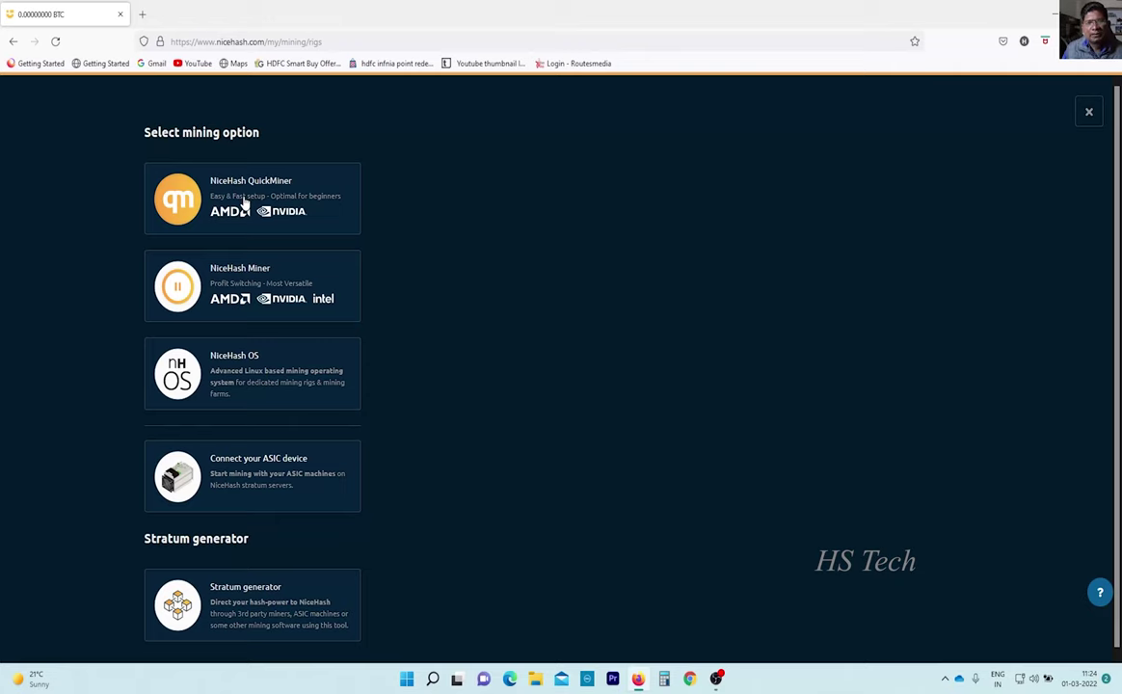
left_click(246, 302)
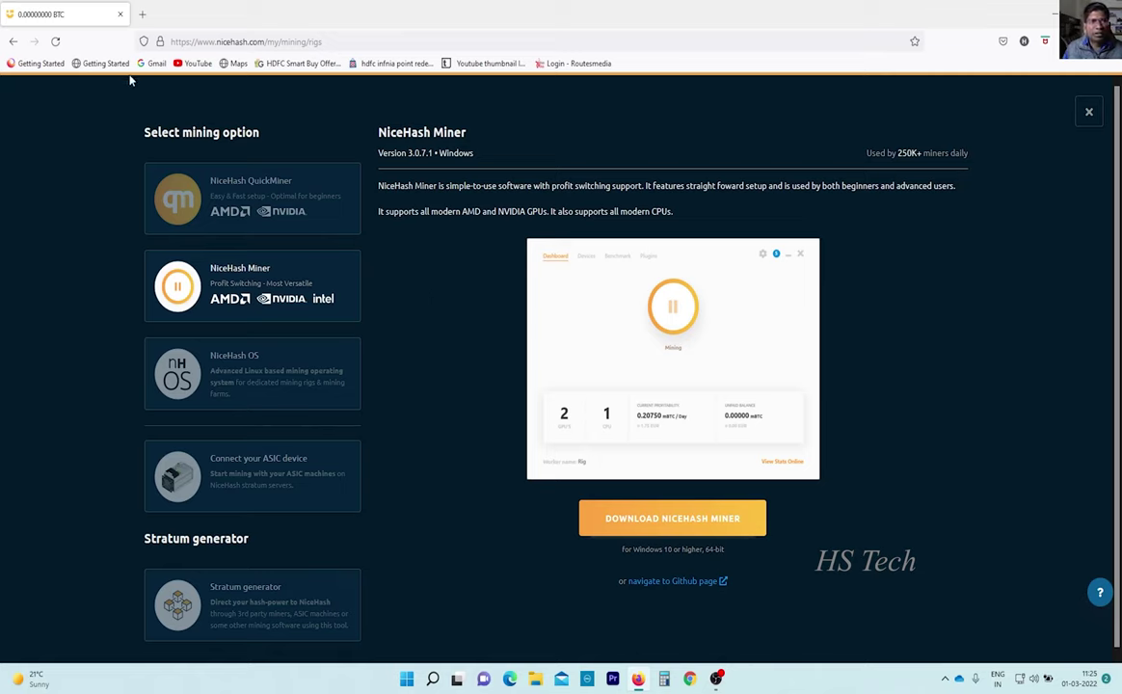
left_click(1088, 112)
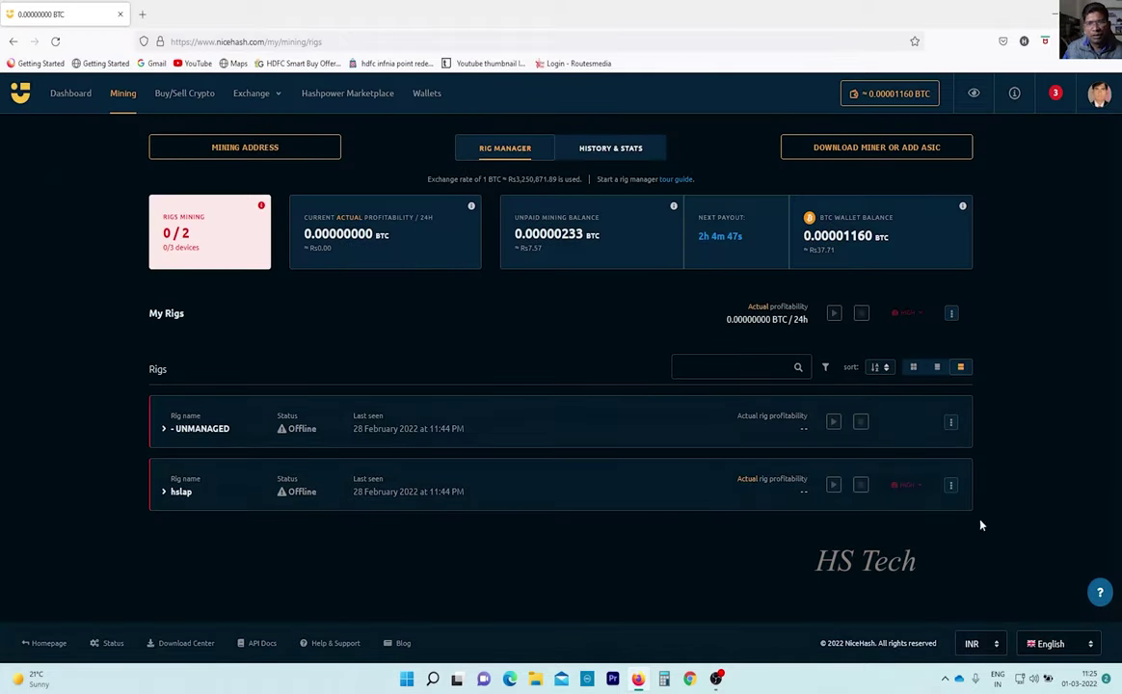
left_click(945, 678)
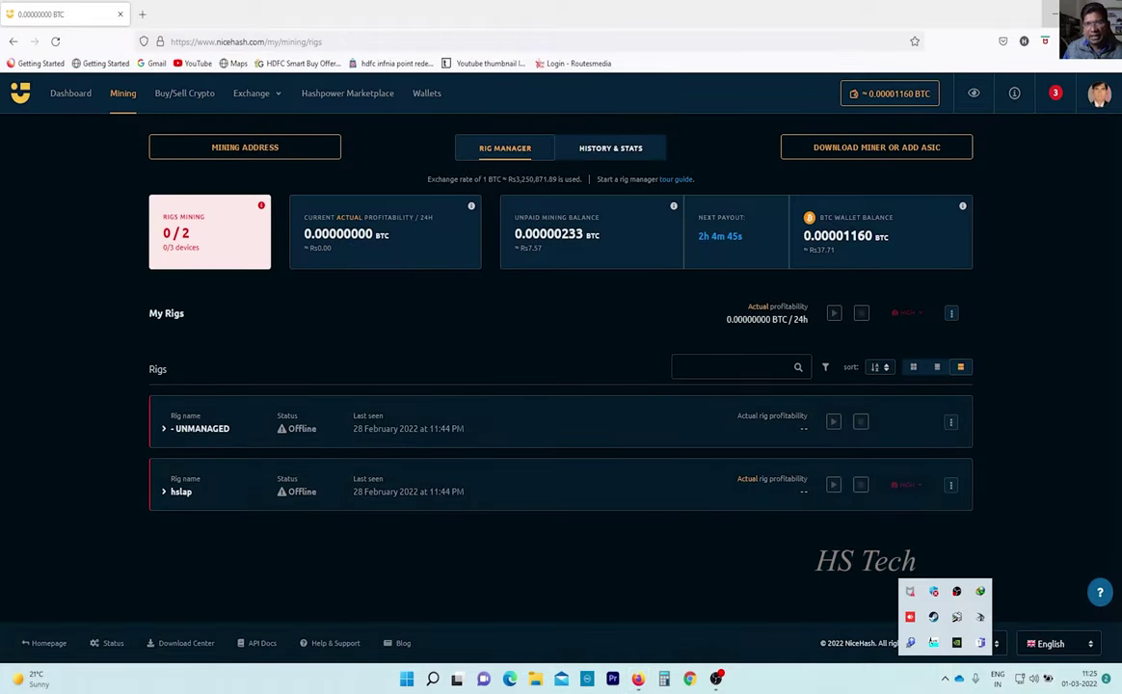
Minimize the browser, launch NiceHash Miner from its desktop icon, and maximize its window.
left_click(1045, 7)
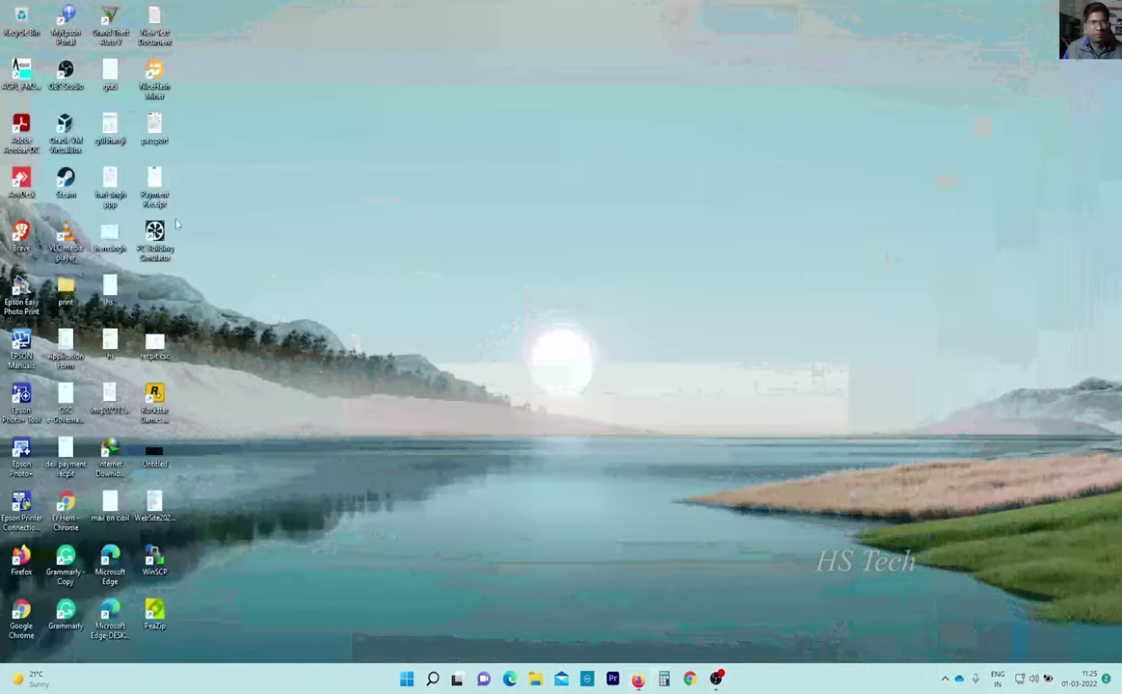
double_click(150, 85)
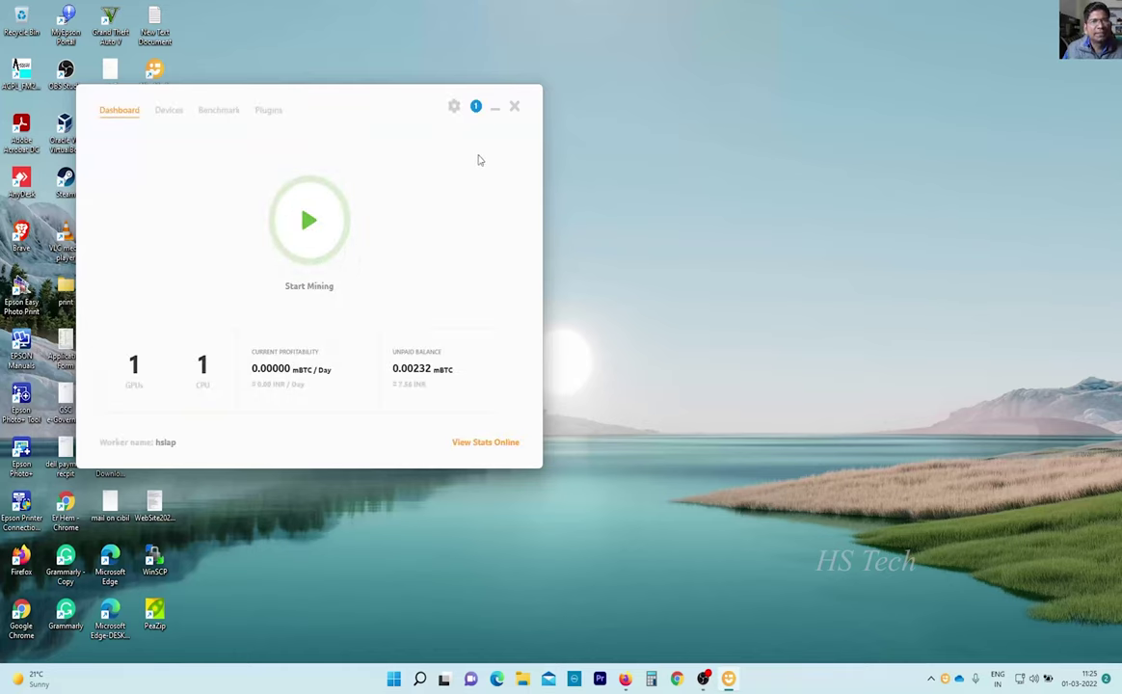
double_click(343, 111)
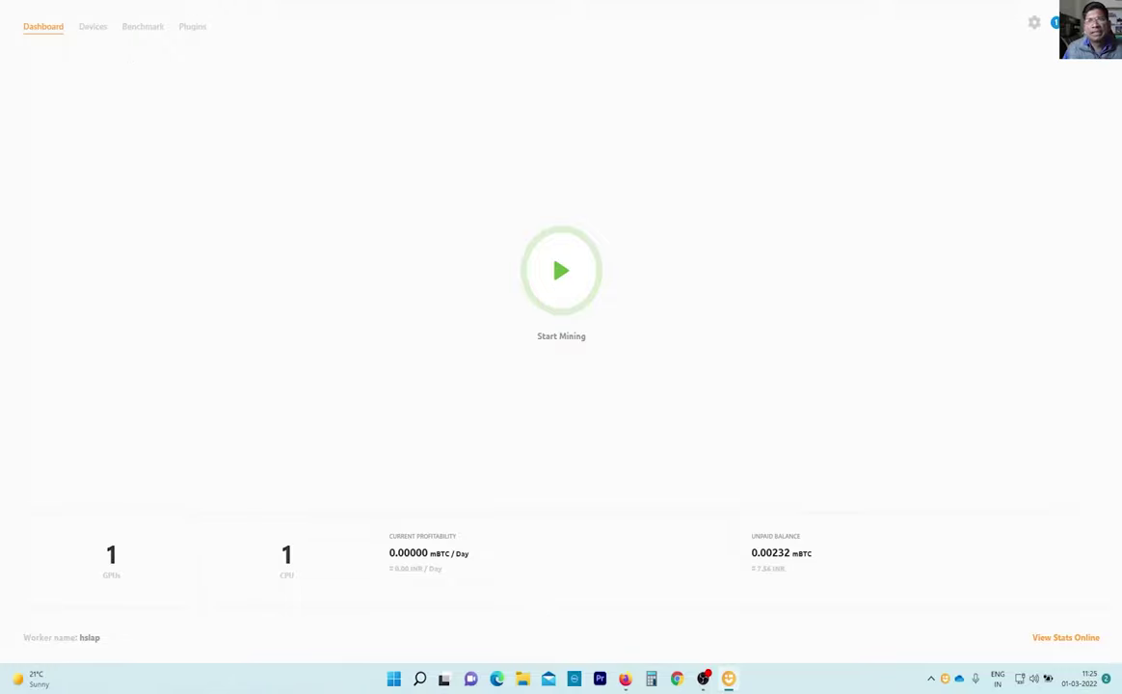
Browse the miner's General settings (worker name, time unit, location, currency, theme), then exit with Alt+F4.
left_click(1034, 24)
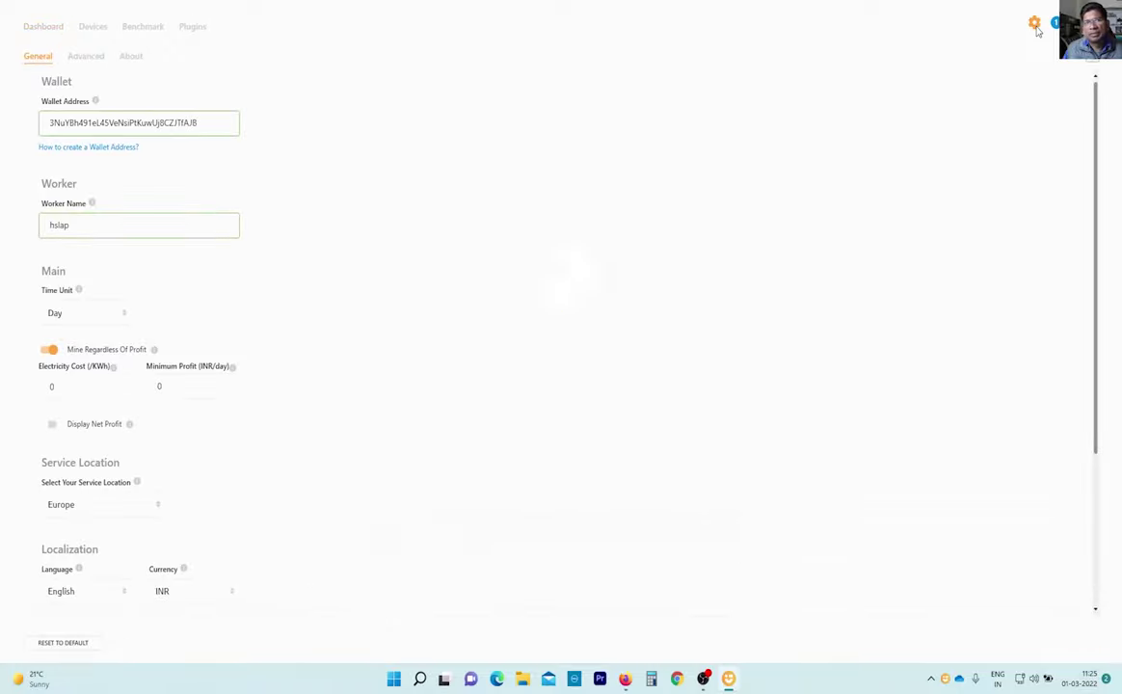
scroll(332, 393, "down", 1)
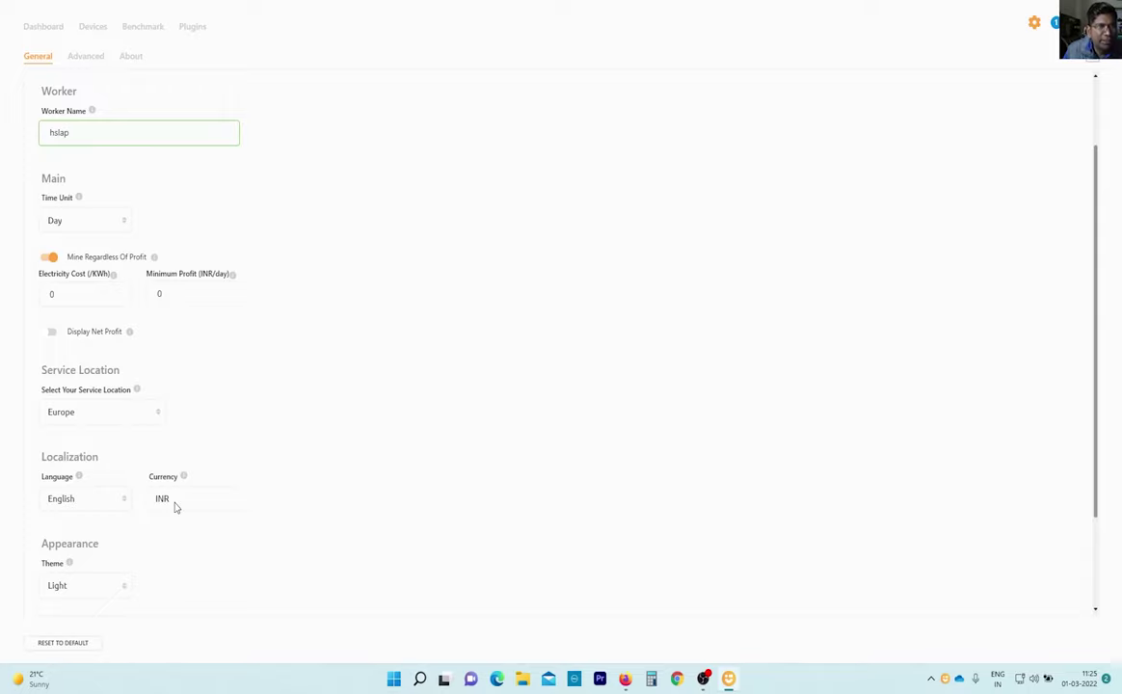
scroll(175, 507, "down", 1)
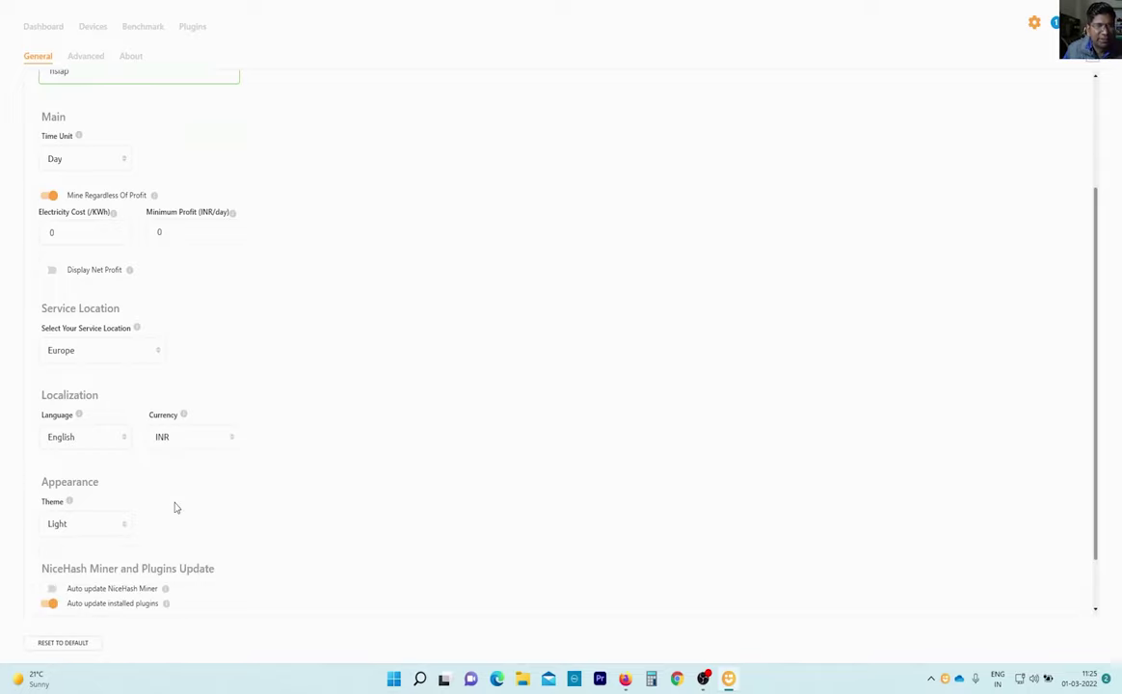
scroll(332, 357, "up", 1)
key("alt+F4")
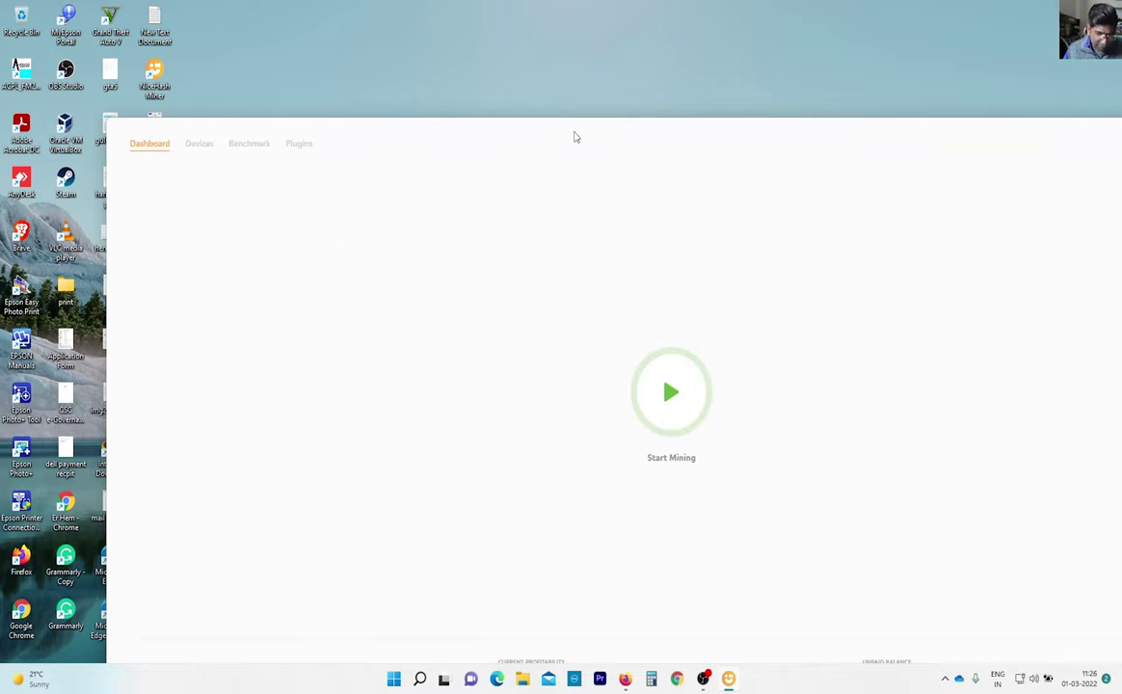
Shrink the full-screen NiceHash Miner Dashboard to a compact window in the middle of the desktop.
left_click_drag(575, 137, 508, 17)
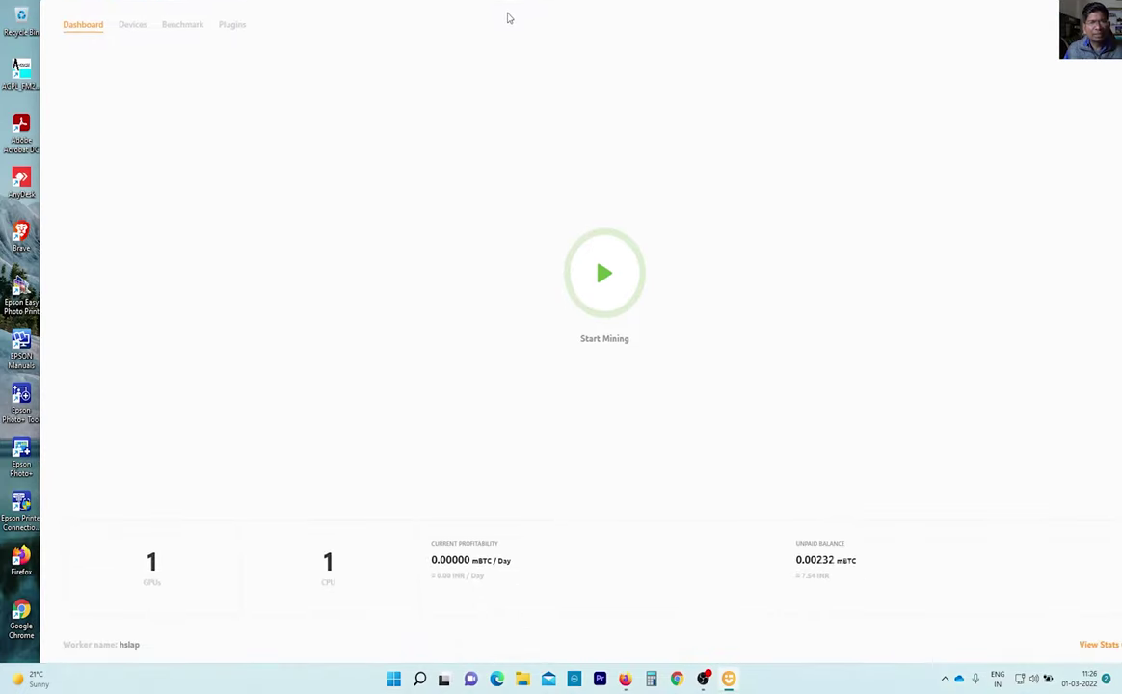
double_click(633, 19)
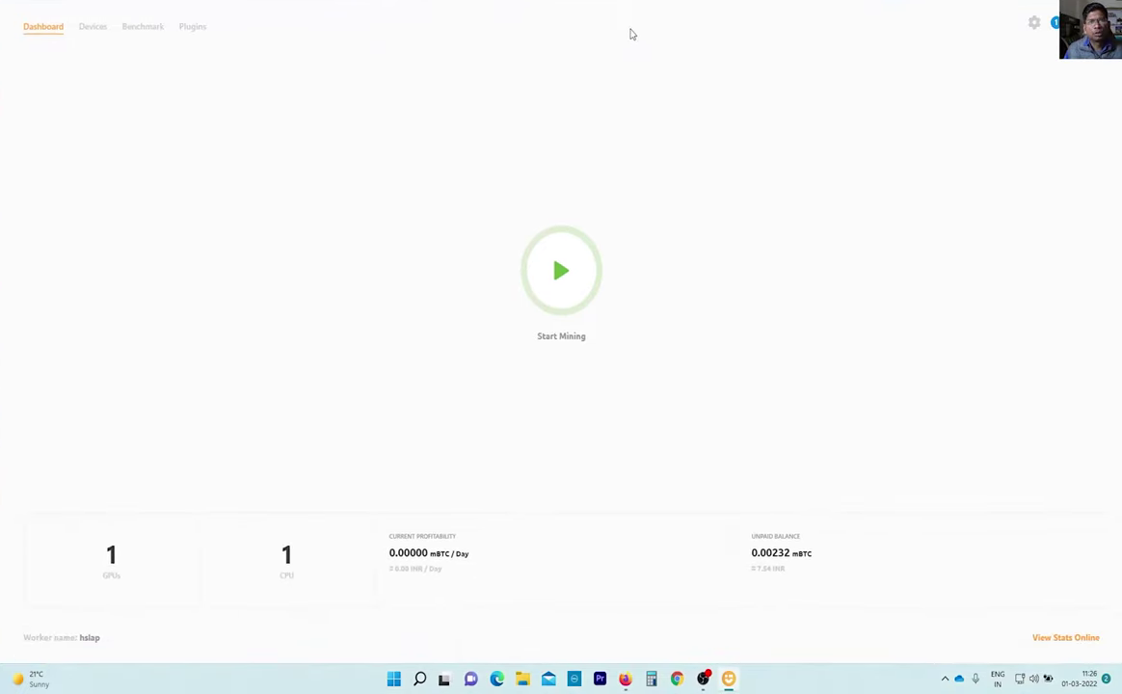
double_click(633, 12)
double_click(649, 11)
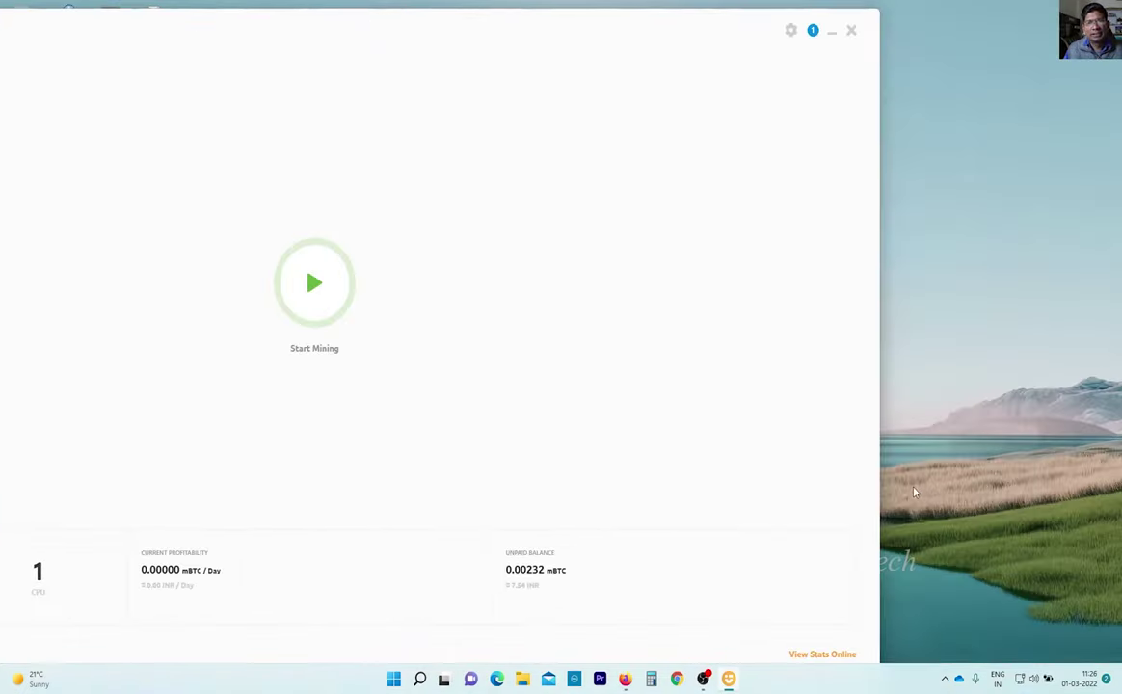
left_click_drag(877, 462, 481, 462)
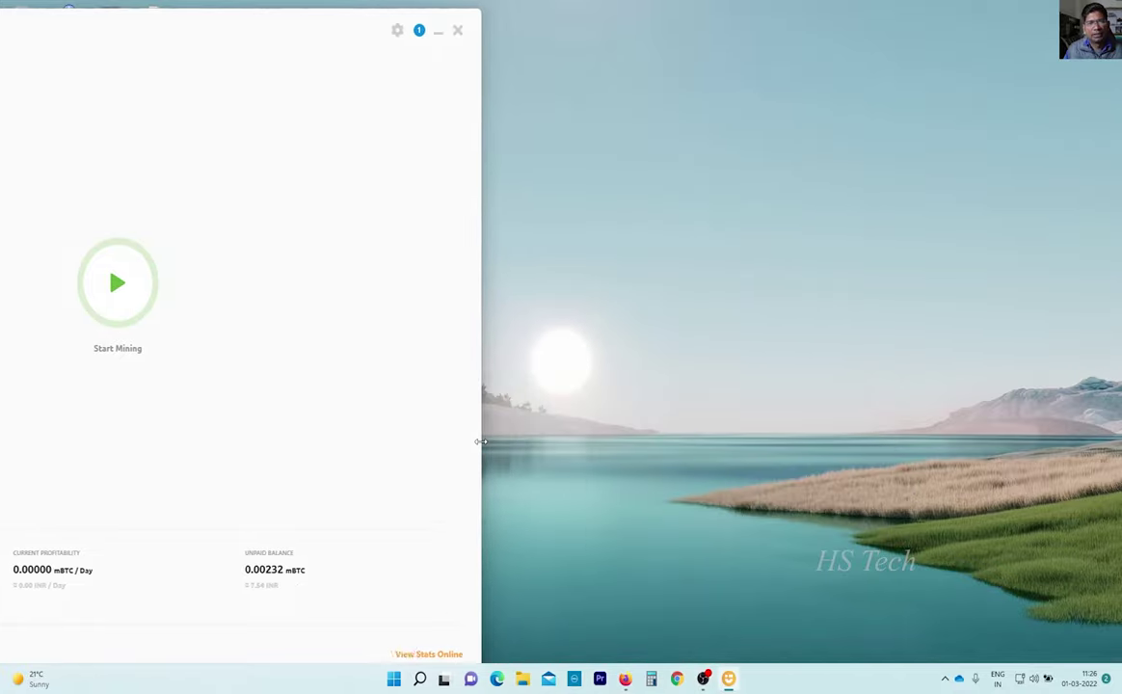
double_click(166, 6)
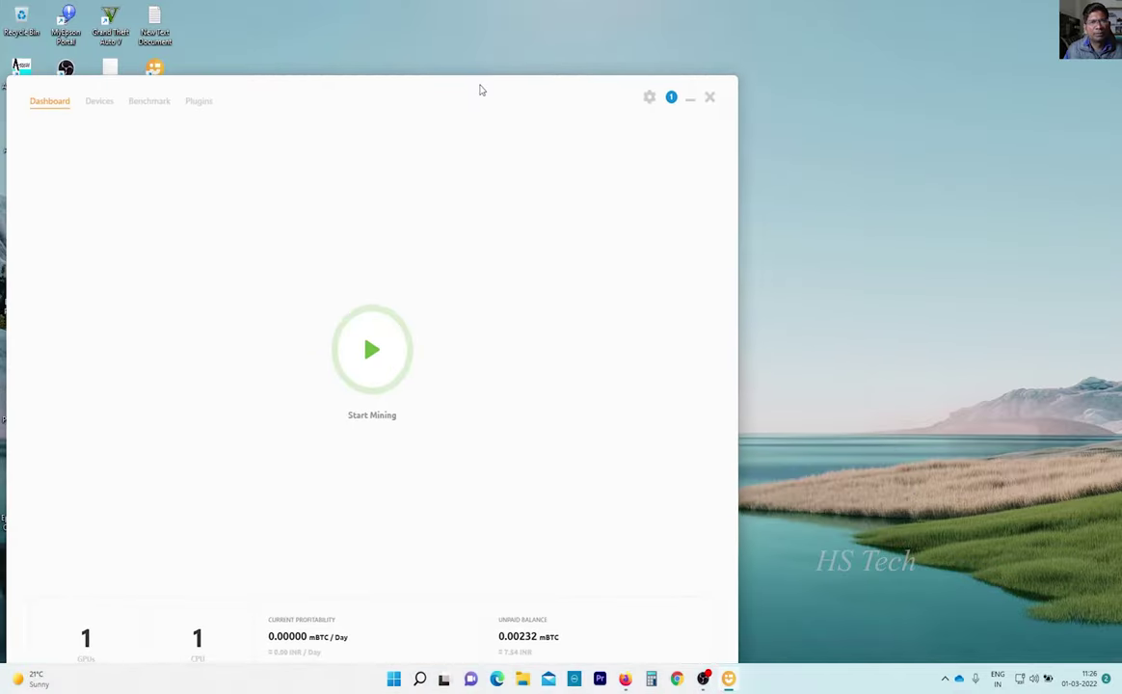
left_click_drag(471, 78, 704, 94)
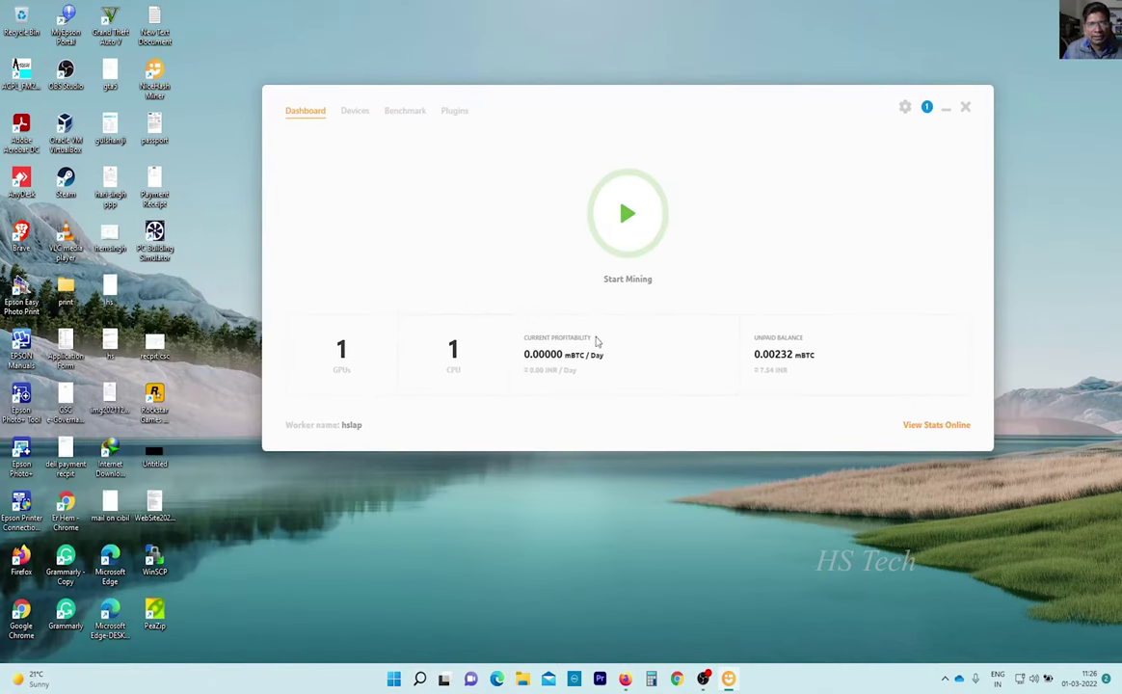
Start mining and follow the GTX 1650 Ti benchmarks, with KAWPOW reaching 8.280 MH/s.
left_click(627, 225)
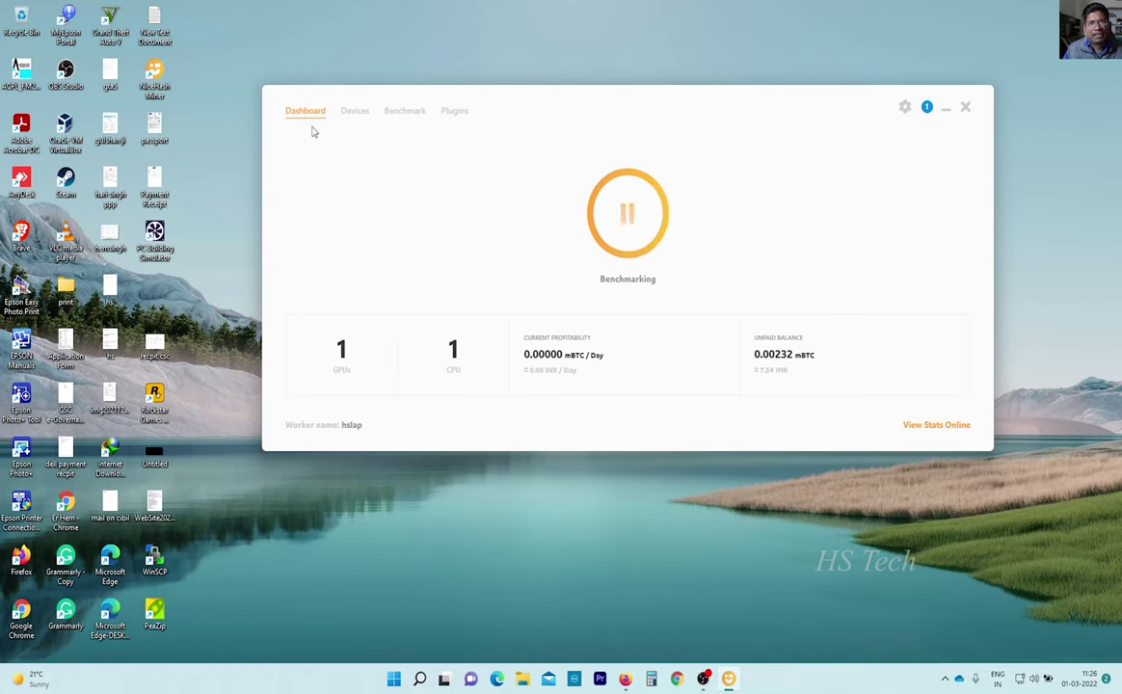
left_click(356, 114)
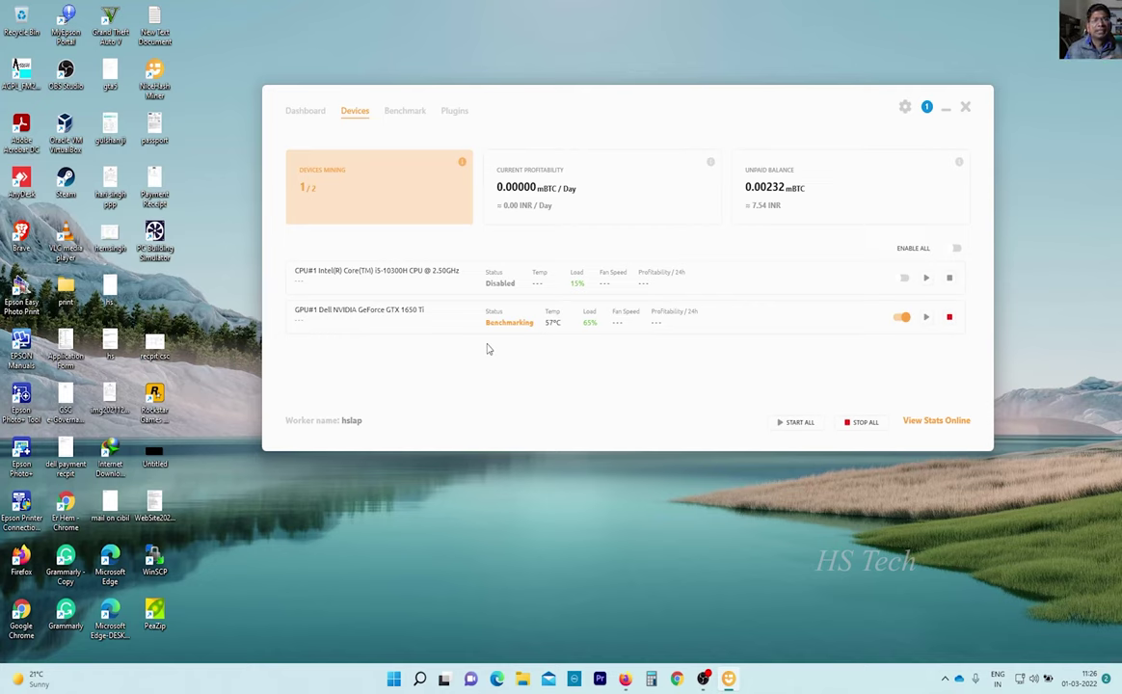
left_click(397, 112)
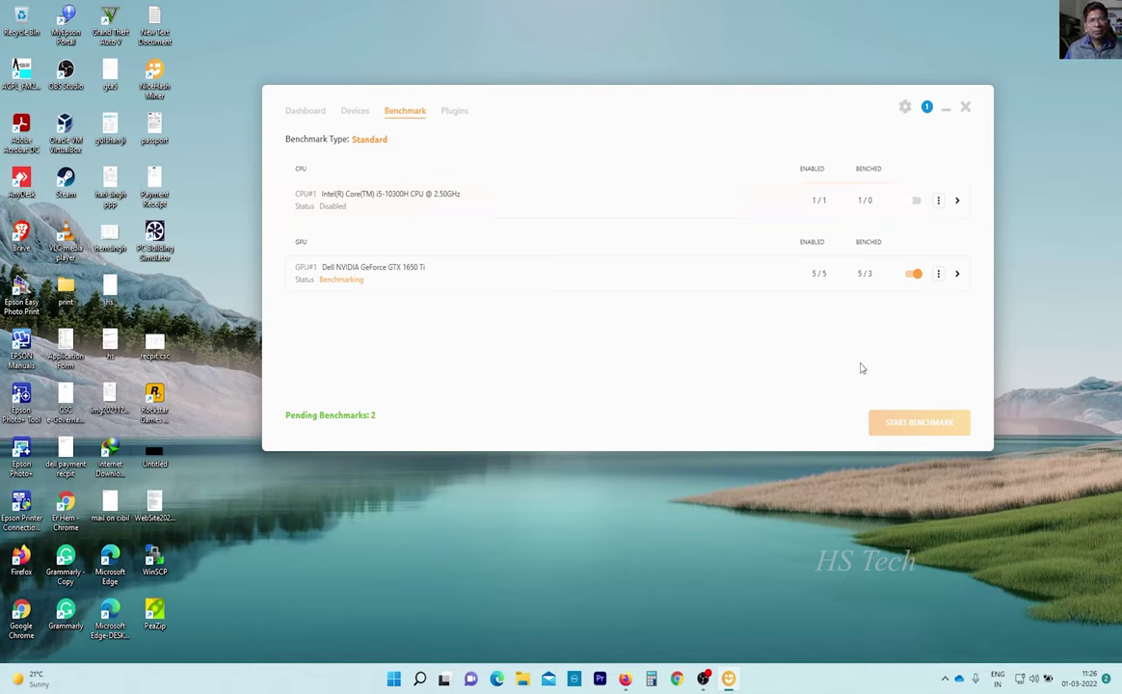
left_click(955, 274)
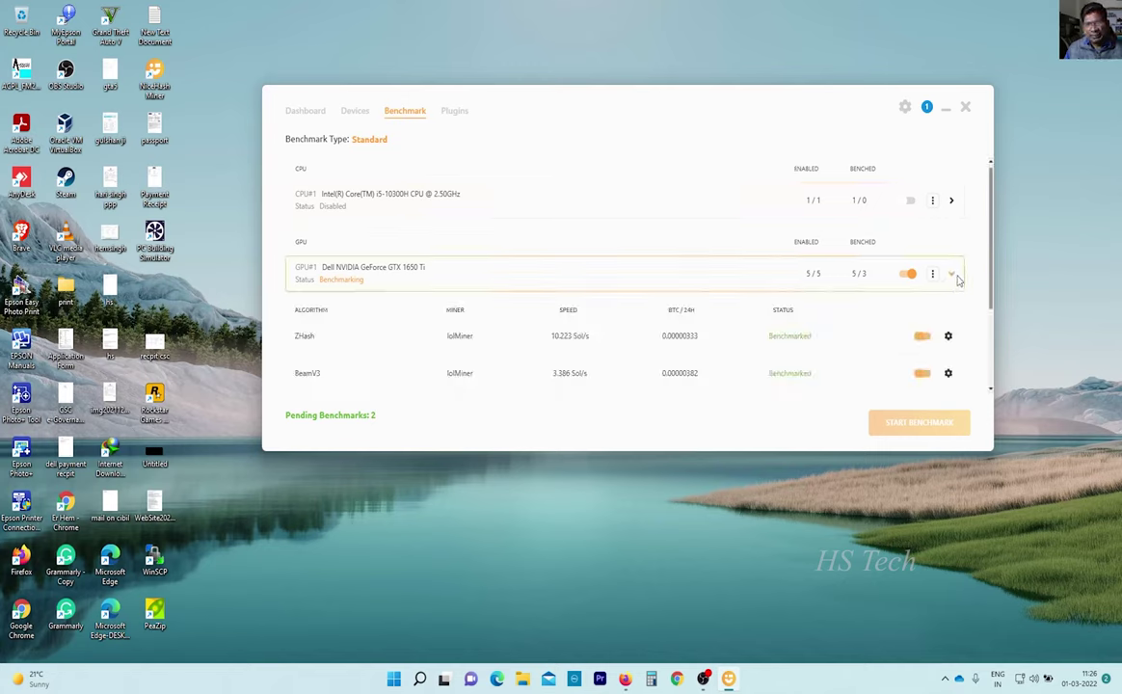
scroll(781, 347, "down", 2)
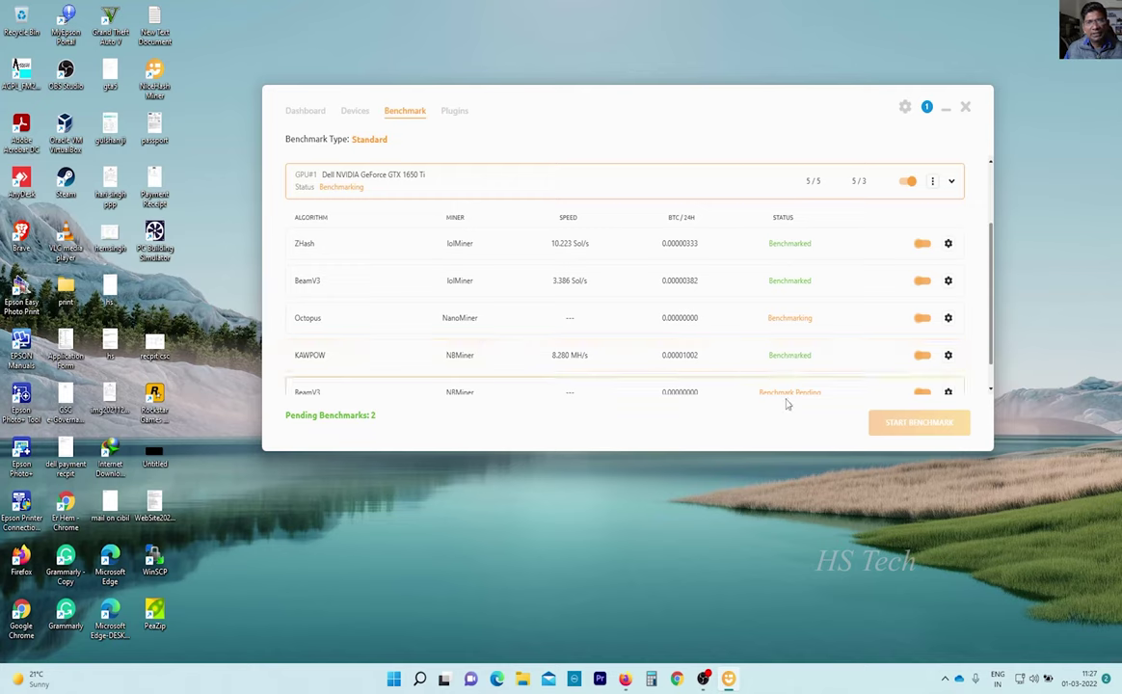
scroll(783, 390, "down", 1)
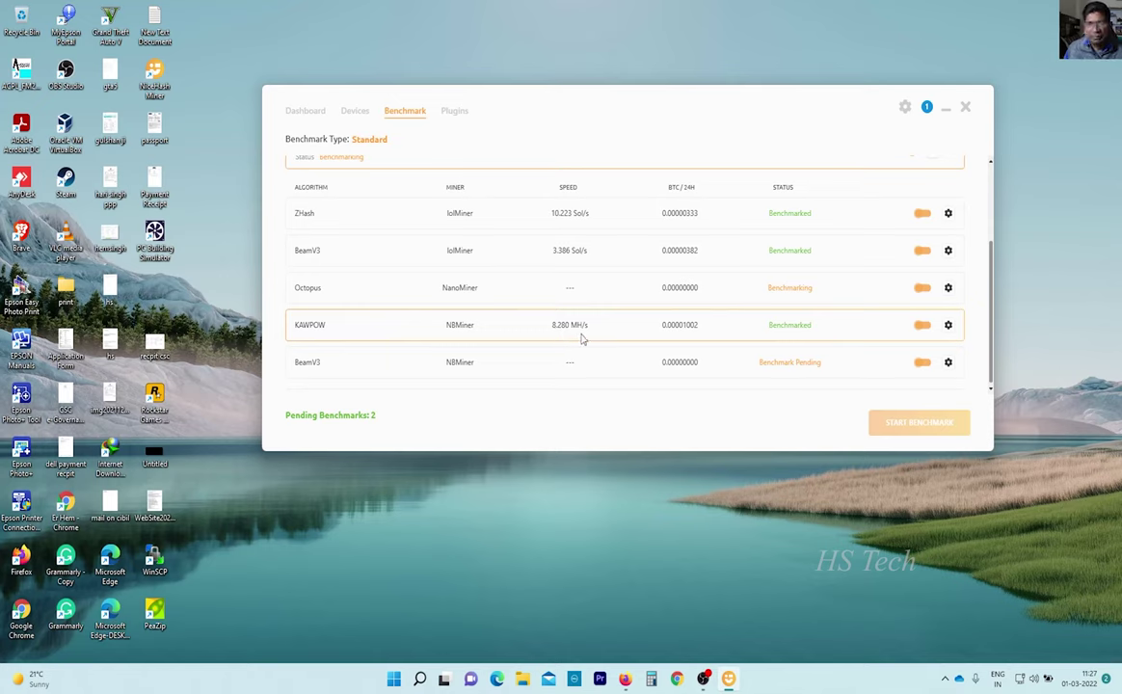
scroll(576, 337, "up", 3)
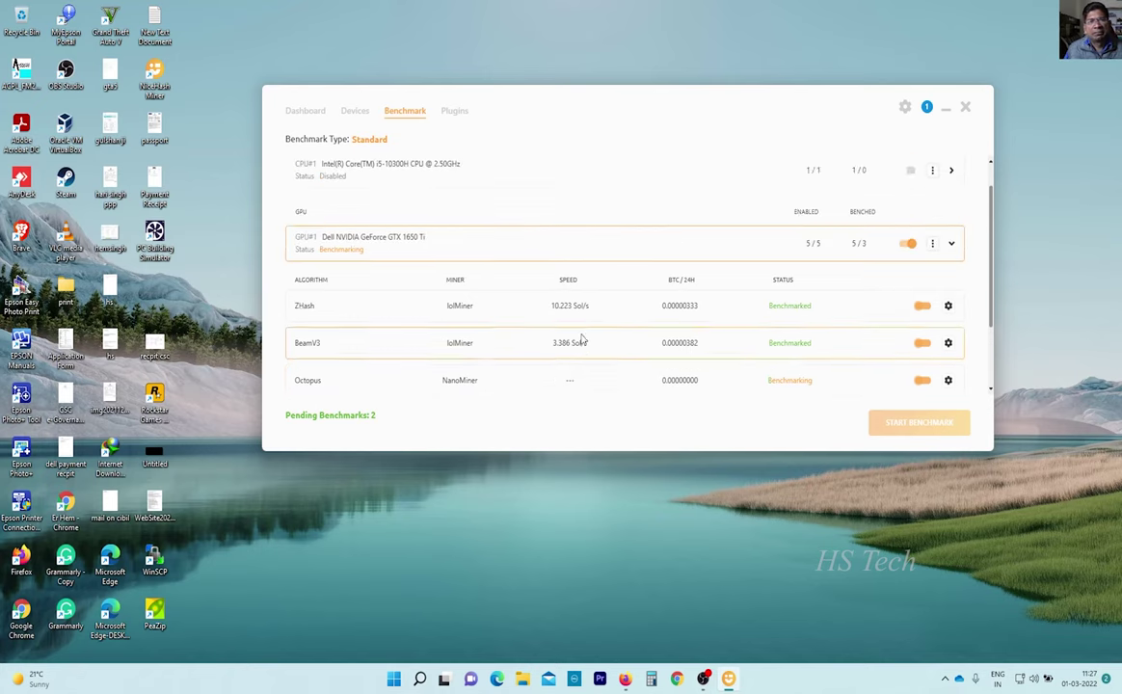
Show the Devices view with the GTX 1650 Ti mining KAWPOW at about 7.7 MH/s, NBMiner console top-left.
left_click(353, 111)
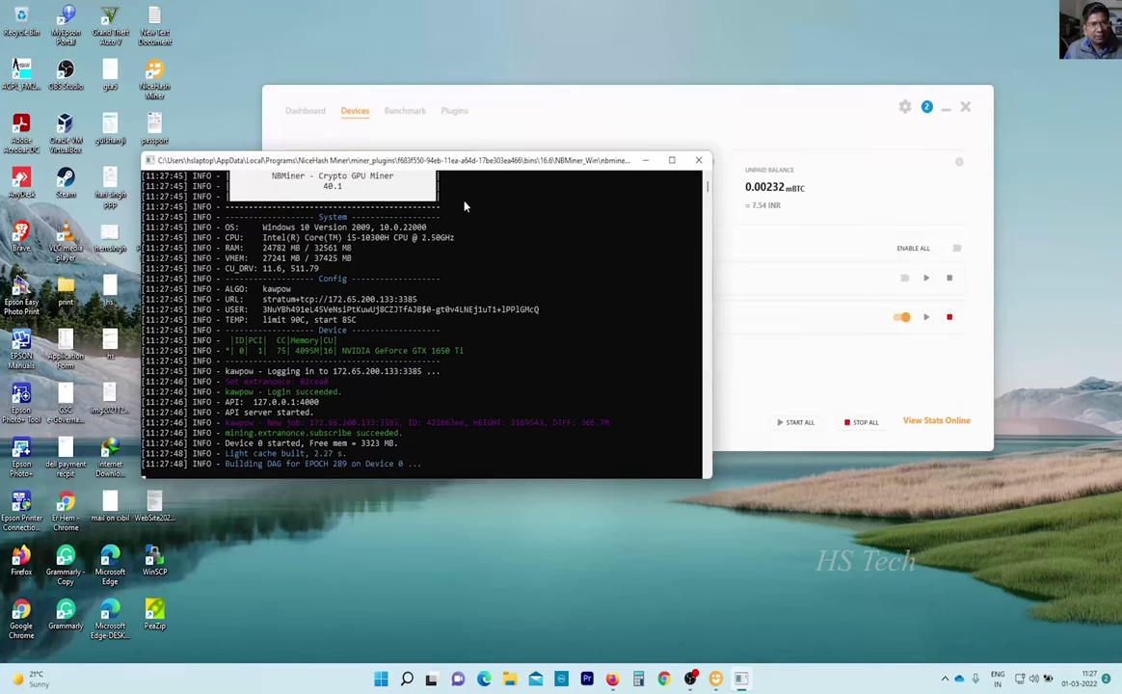
left_click_drag(463, 171, 365, 93)
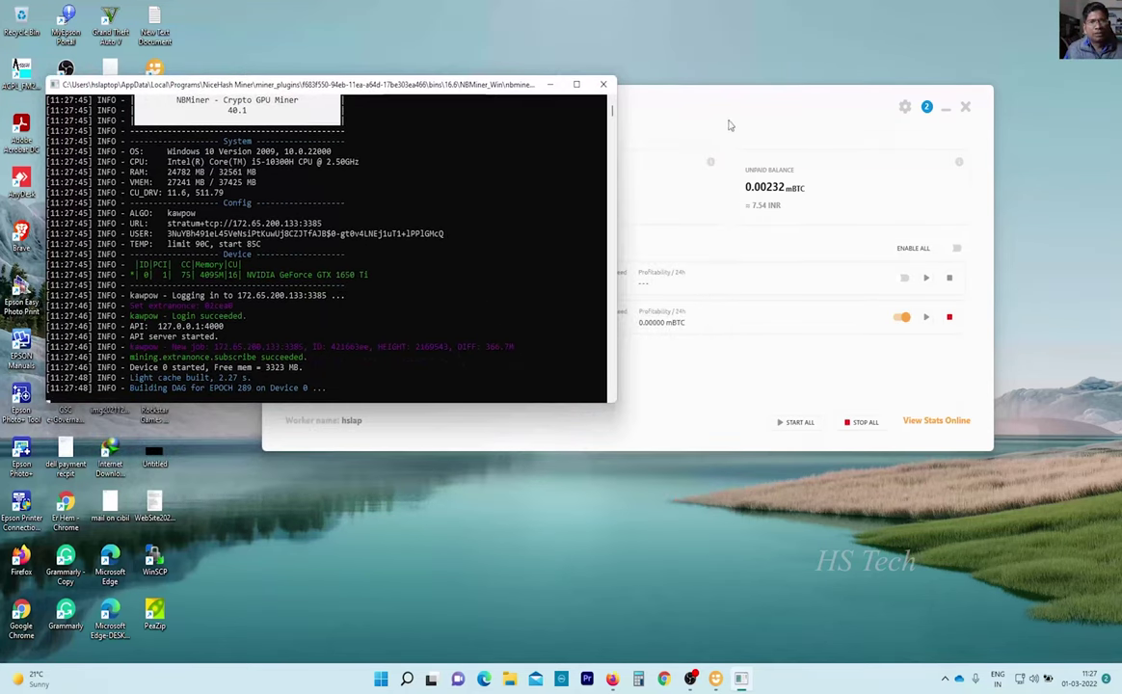
left_click(754, 96)
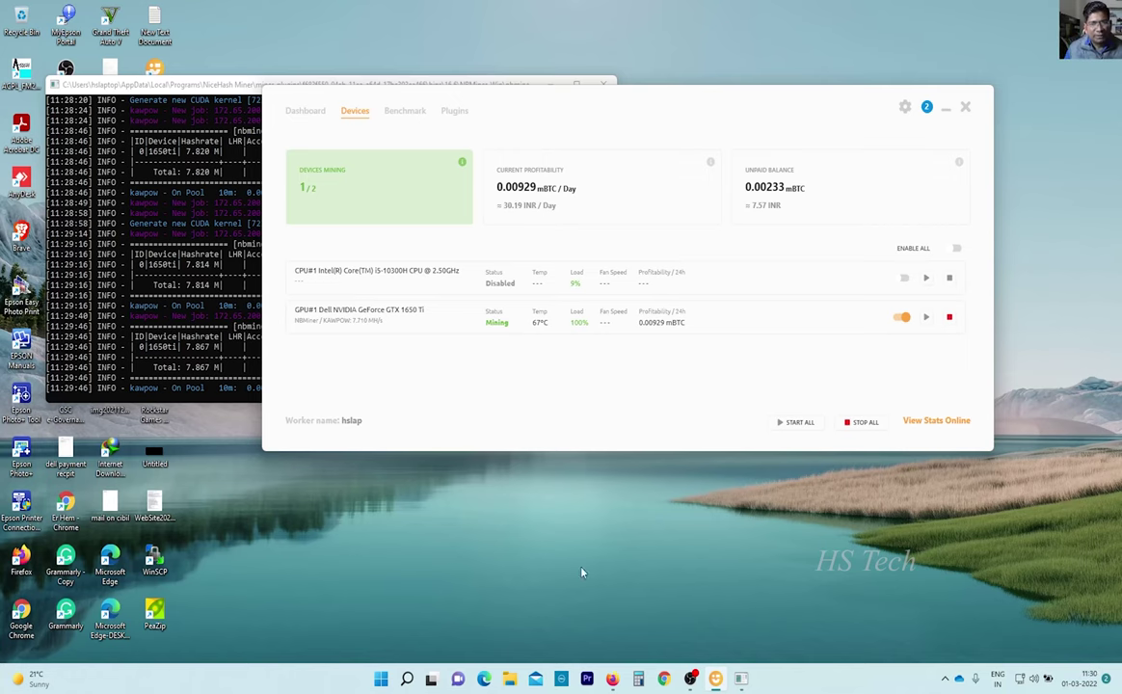
In the web Rig Manager, expand hslap to show its GTX 1650 Ti mining KAWPOW at 7.71 MH/s.
left_click(936, 420)
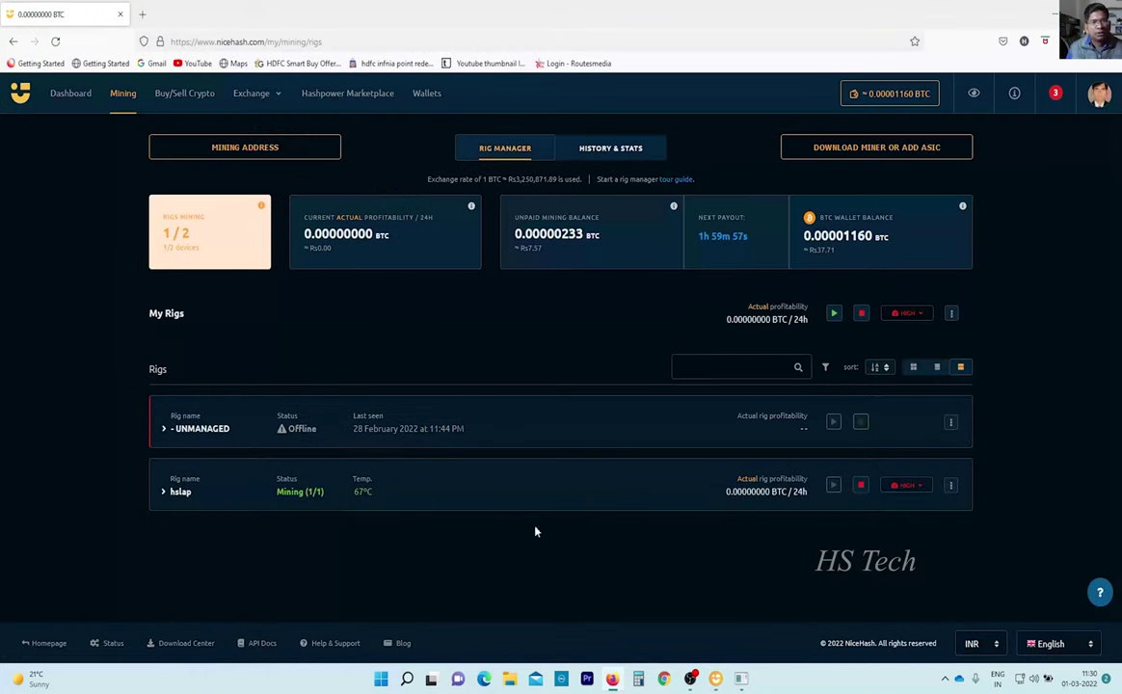
left_click(60, 98)
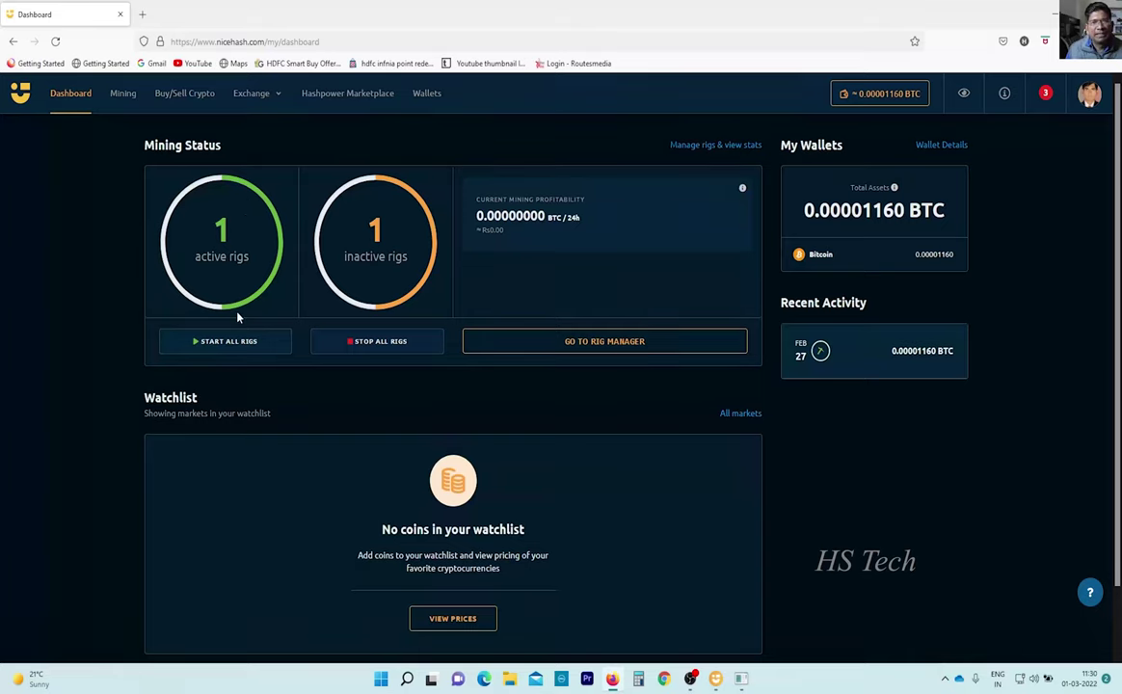
left_click(125, 95)
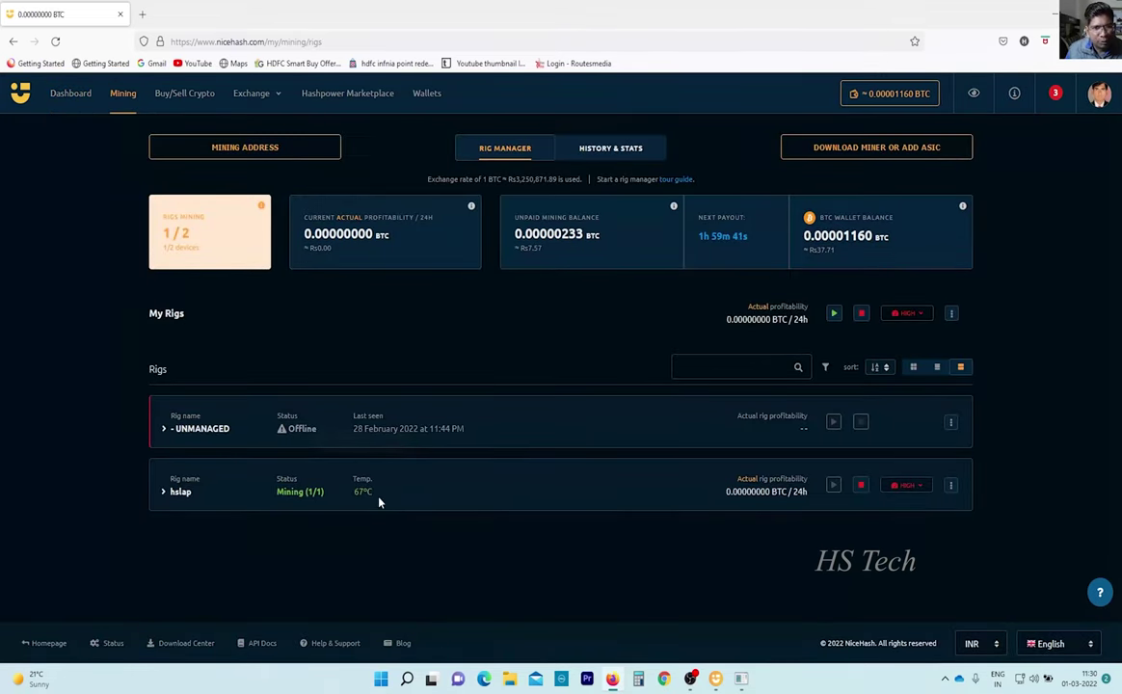
mouse_move(371, 501)
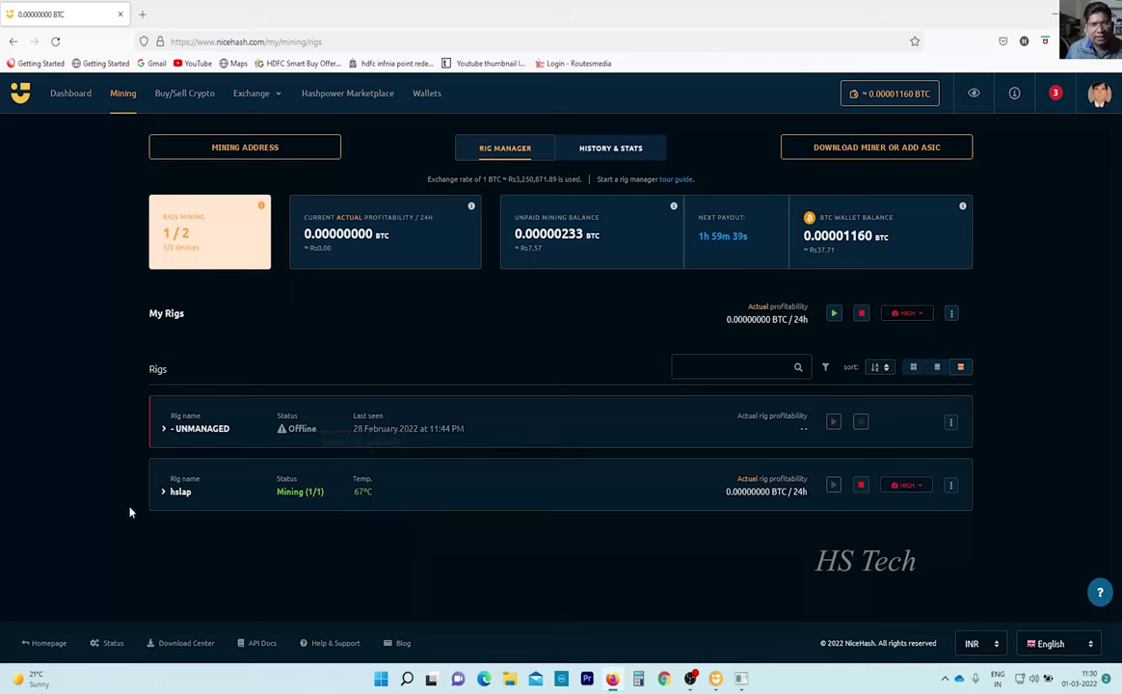
left_click(164, 492)
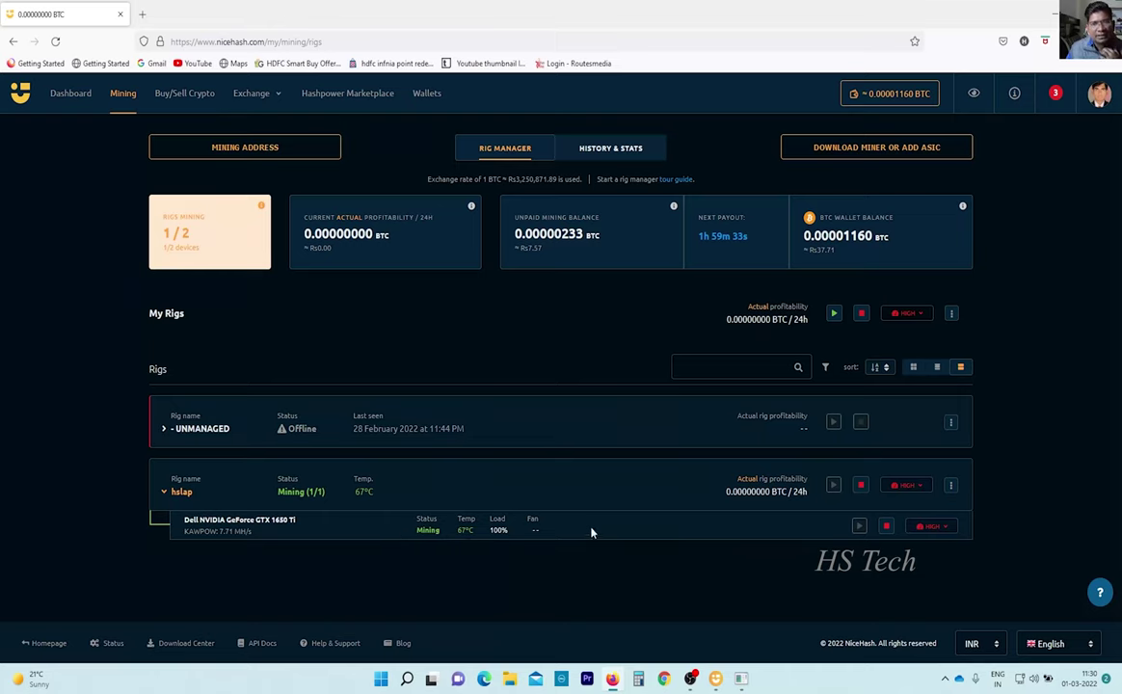
left_click(715, 678)
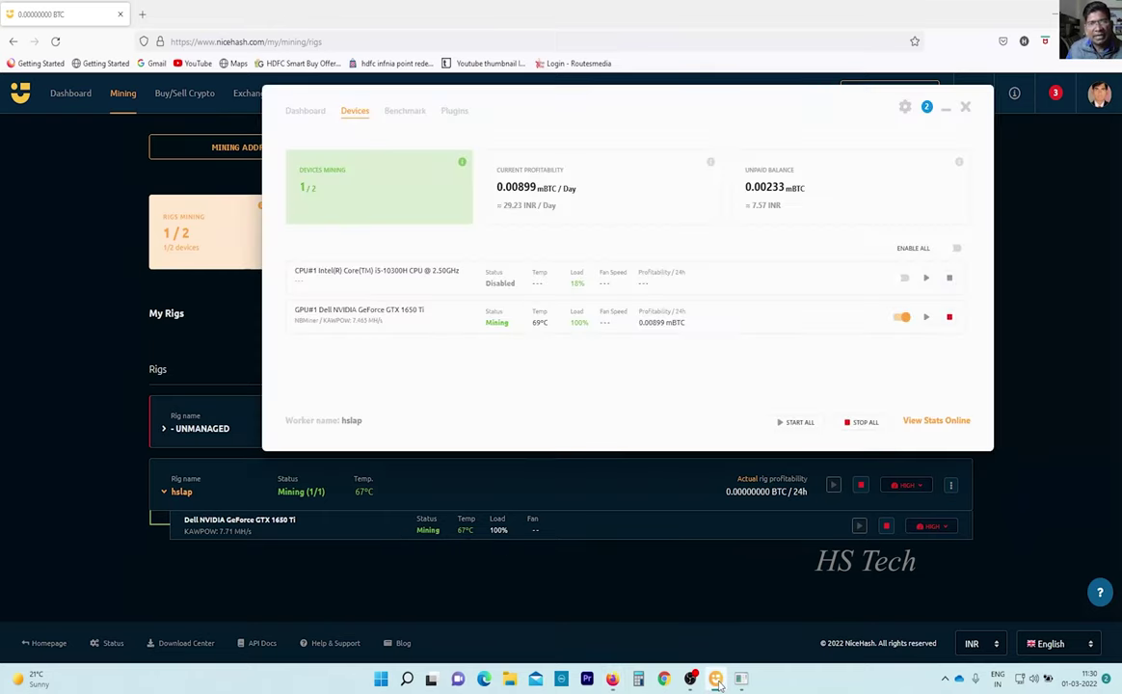
left_click(79, 426)
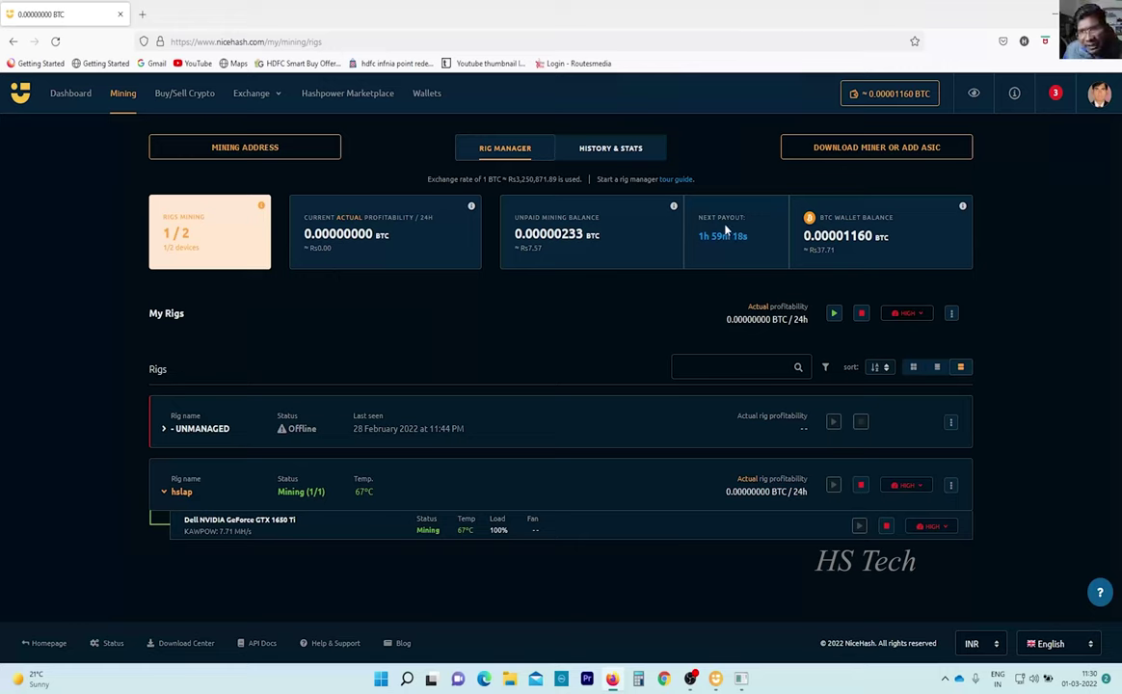
Check the Next Payout countdown, then go to Wallets showing 0.00001160 BTC available.
left_click_drag(703, 218, 745, 227)
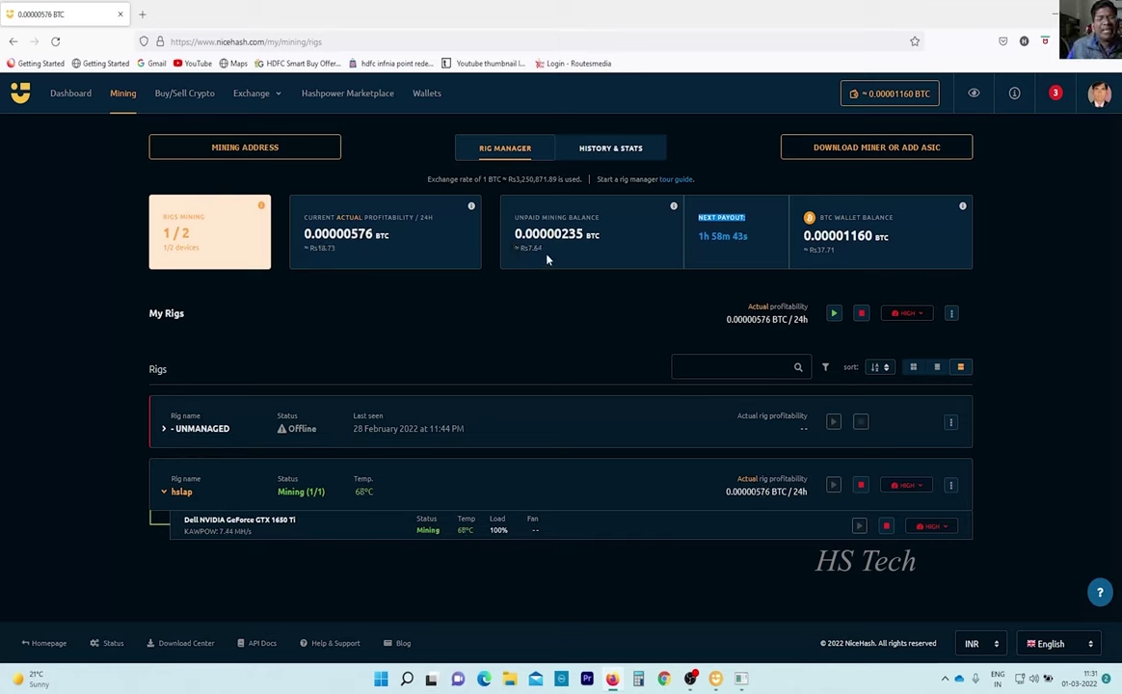
mouse_move(673, 207)
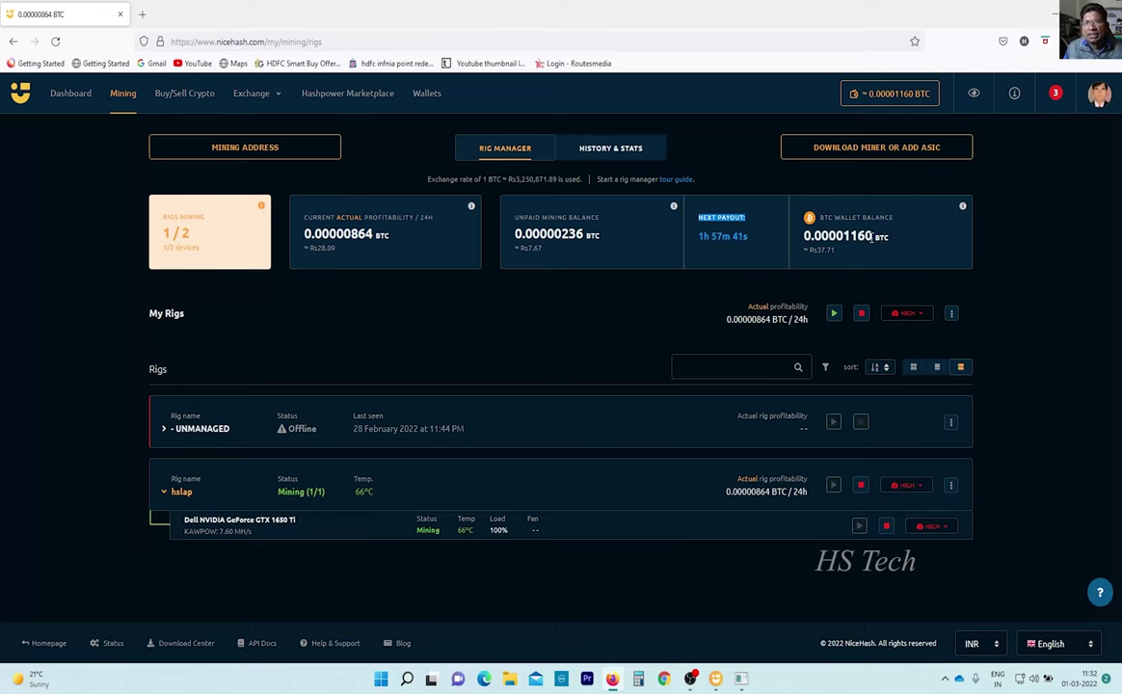
left_click(430, 91)
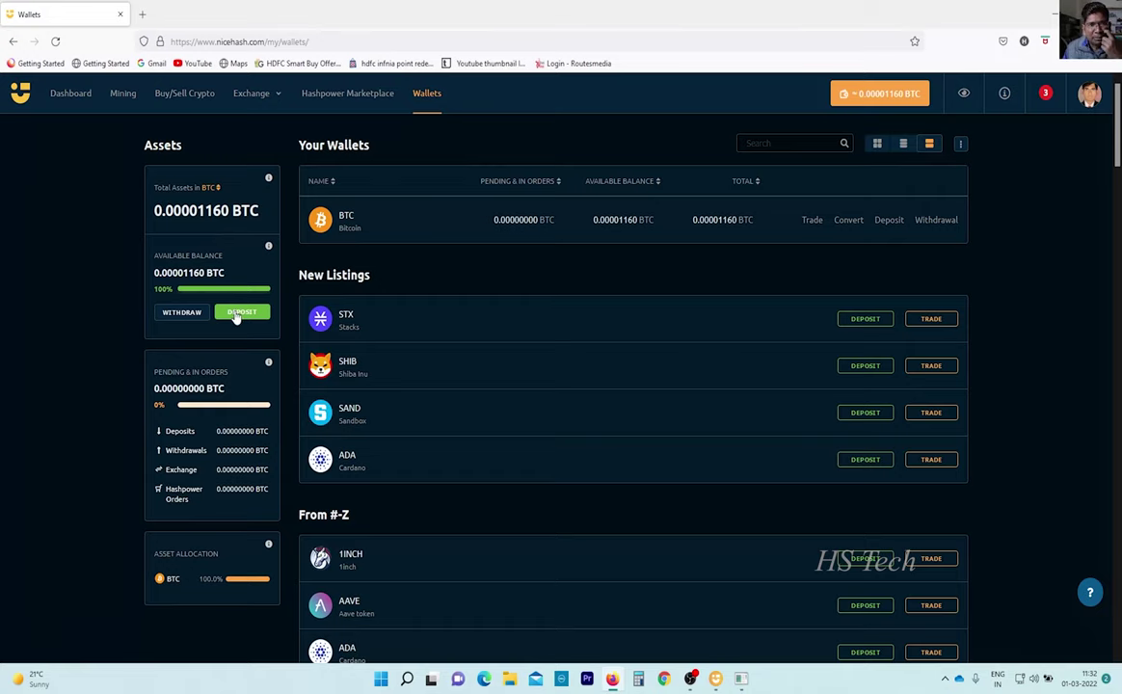
Begin a Bitcoin wallet withdrawal to show the 0.0005 BTC minimum notice.
left_click(179, 320)
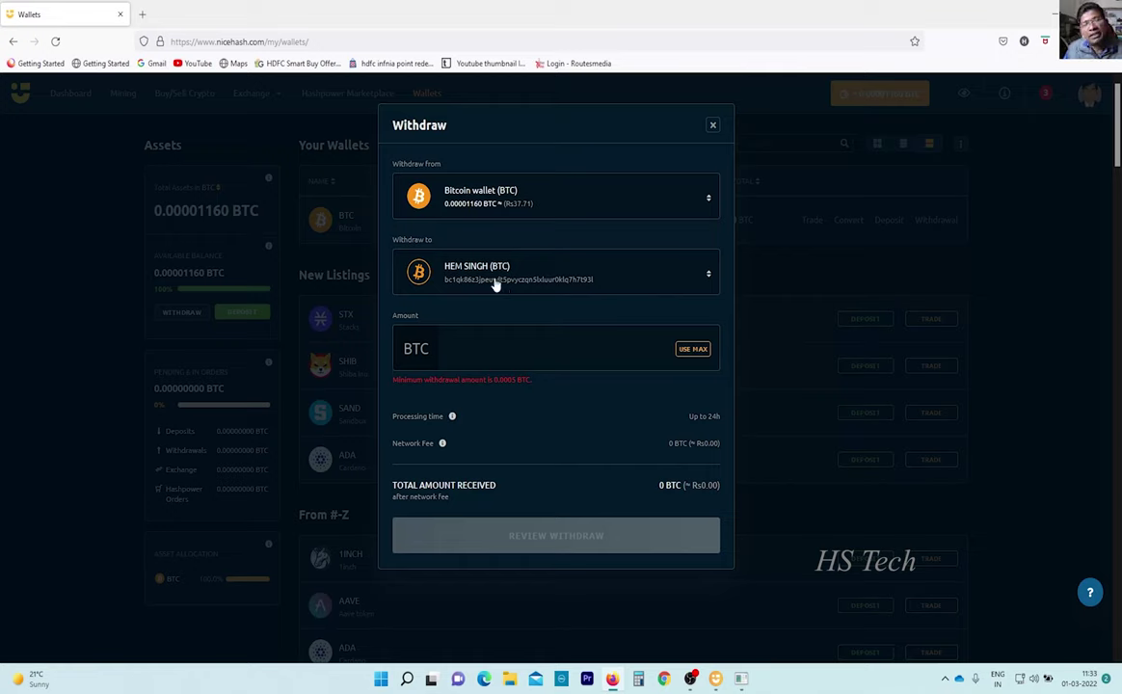
left_click(484, 344)
type("0.")
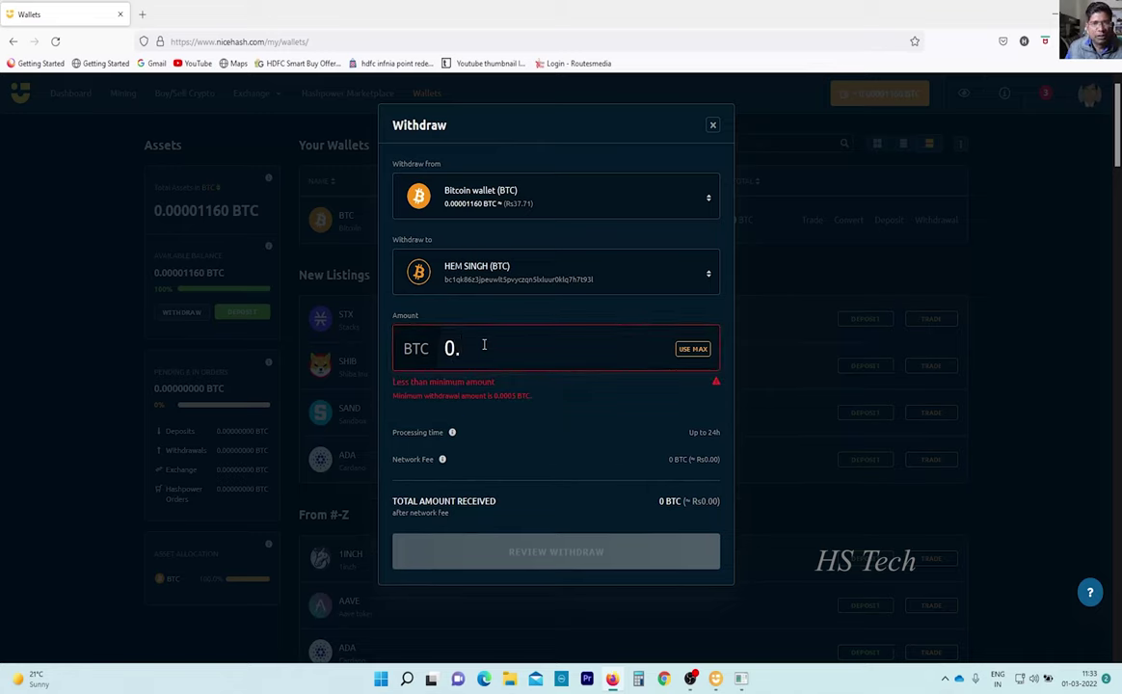
type("0005")
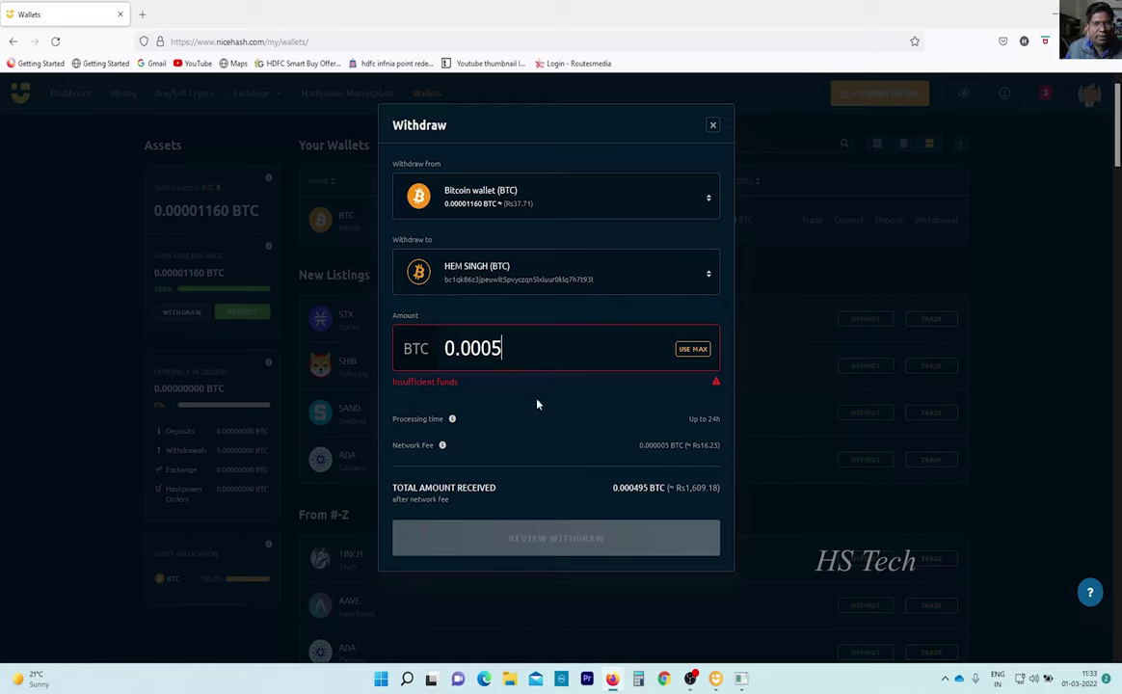
type("0000")
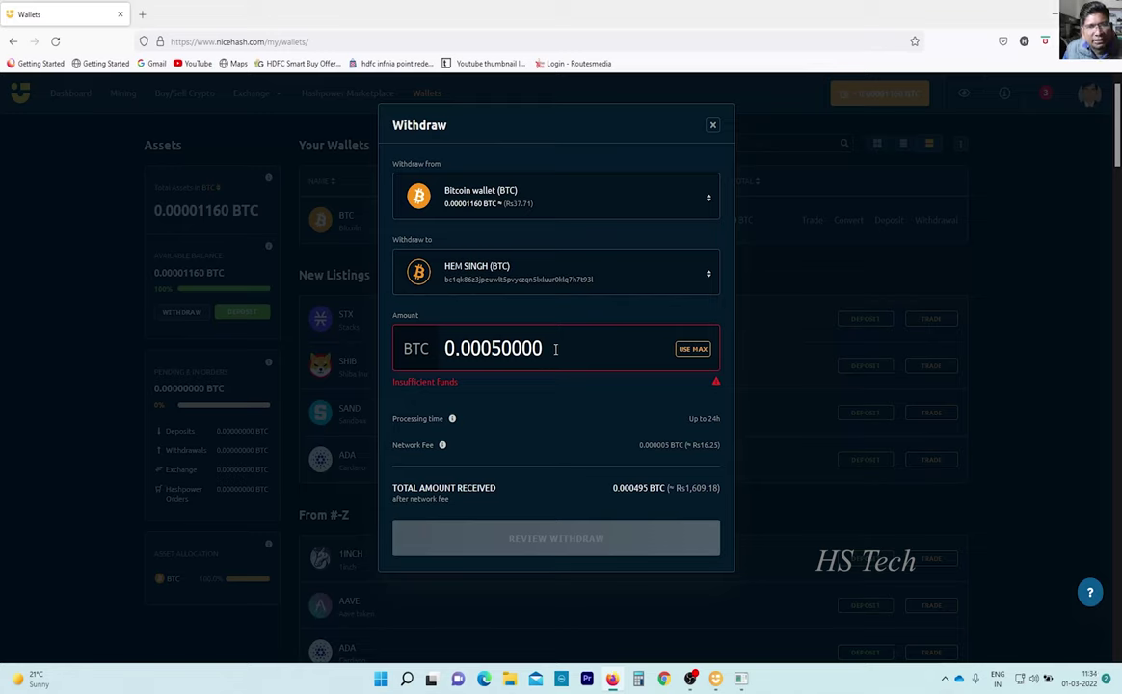
left_click(555, 281)
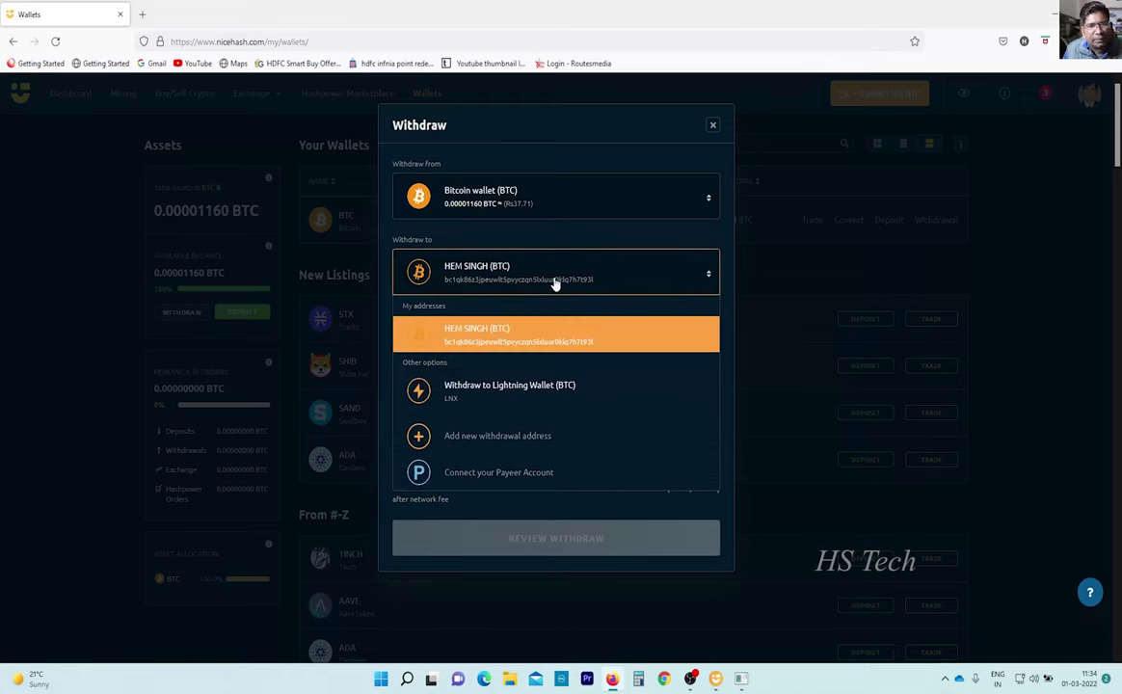
left_click(498, 327)
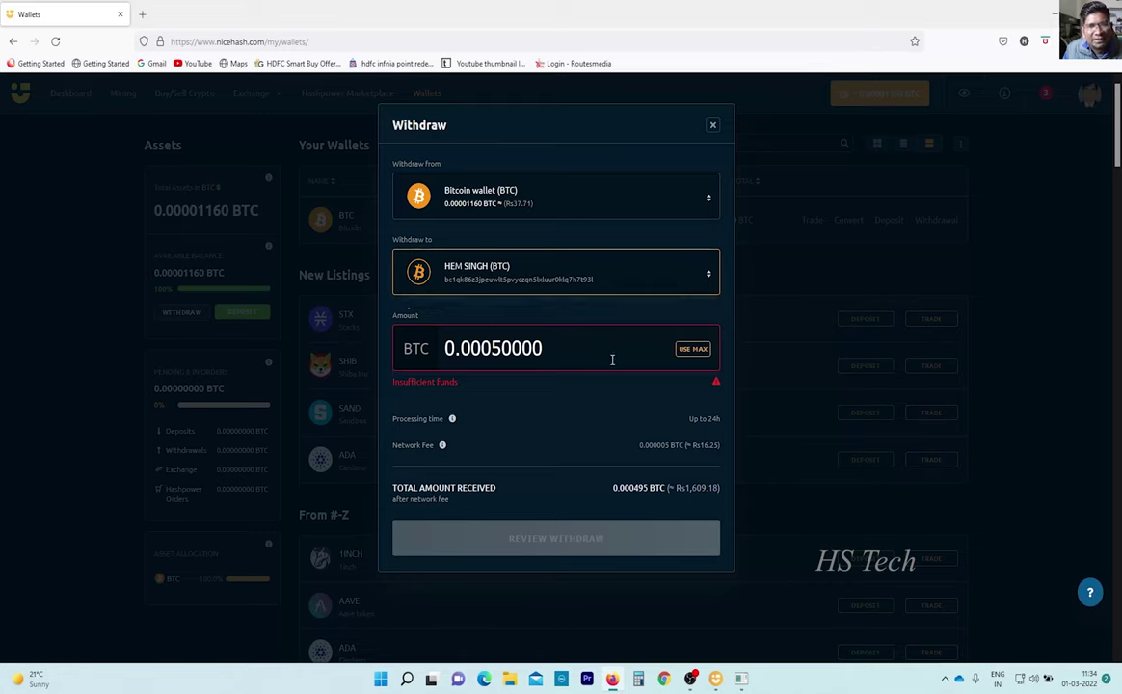
left_click_drag(612, 359, 431, 347)
key("BackSpace")
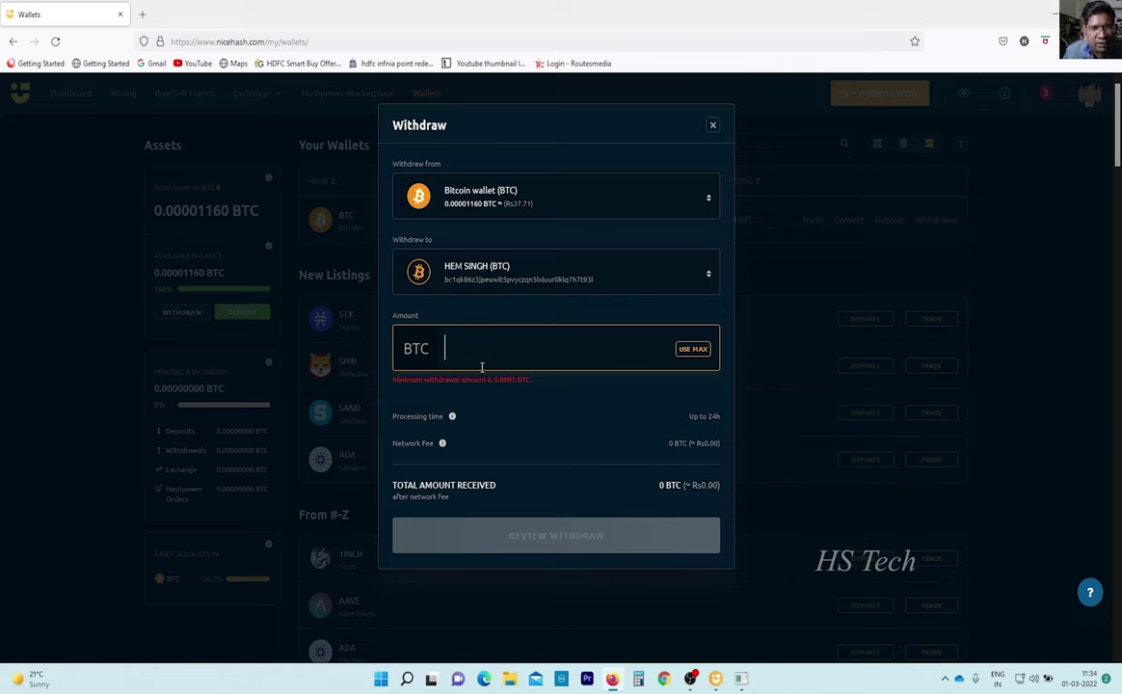
Enter 0.0005 BTC as the withdrawal amount, briefly changing it to 0.005 and back.
type("0.00")
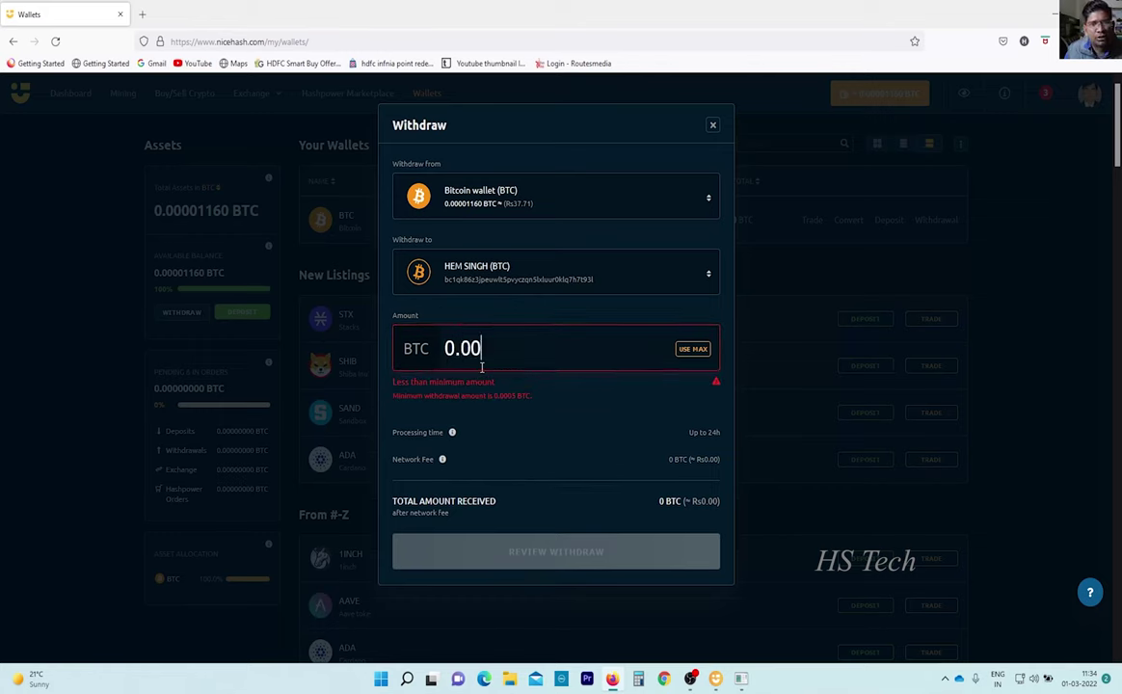
type("05")
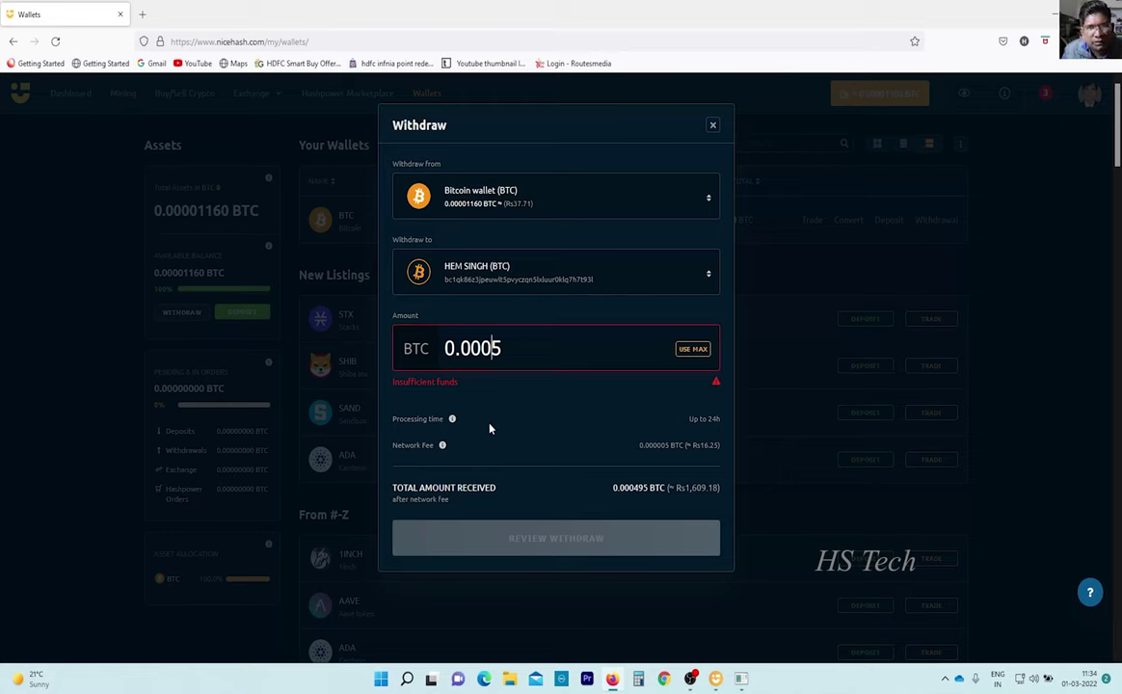
key("BackSpace")
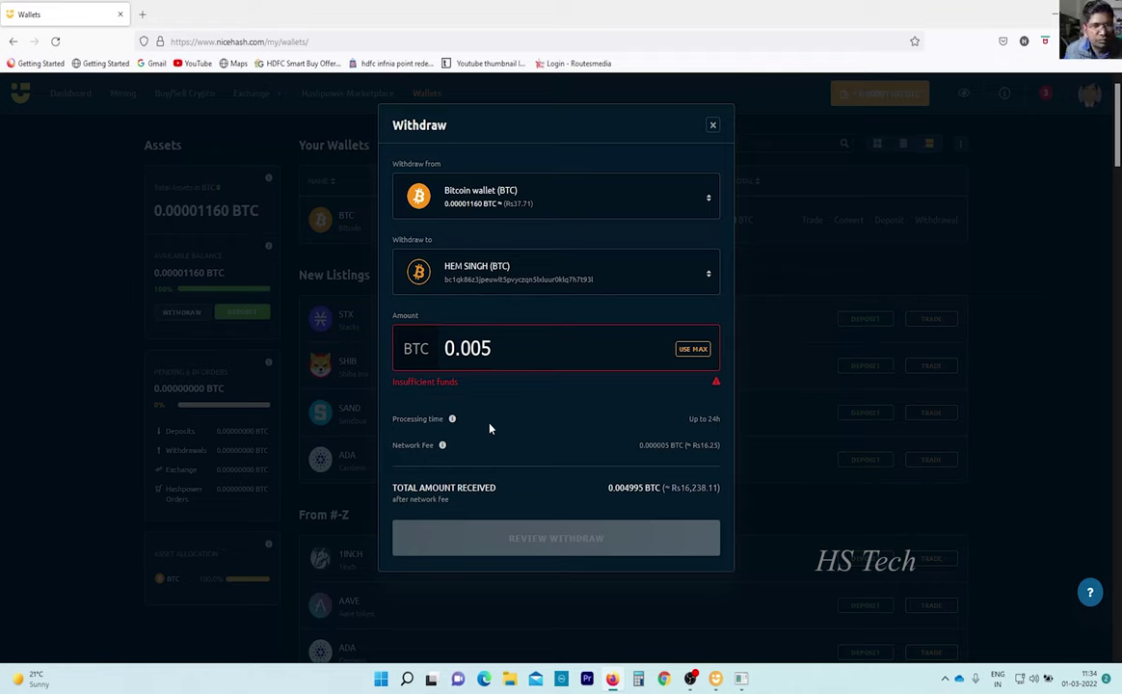
type("0")
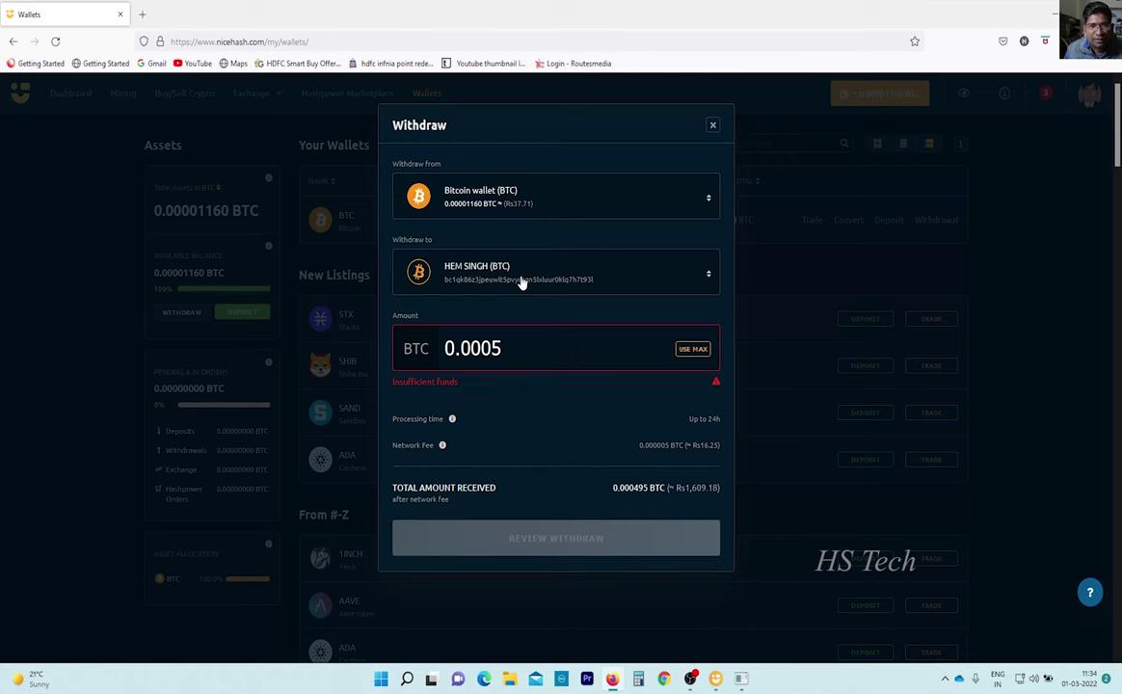
Dismiss the Withdraw dialog and return to the Rig Manager with hslap mining.
left_click(714, 125)
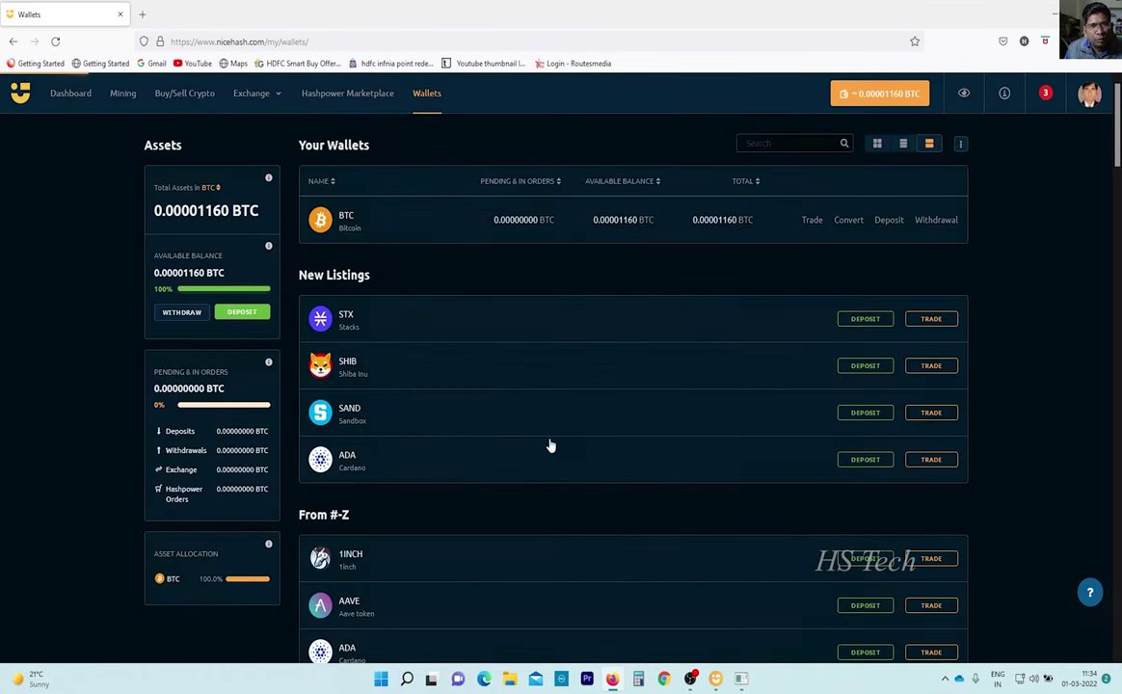
left_click(122, 95)
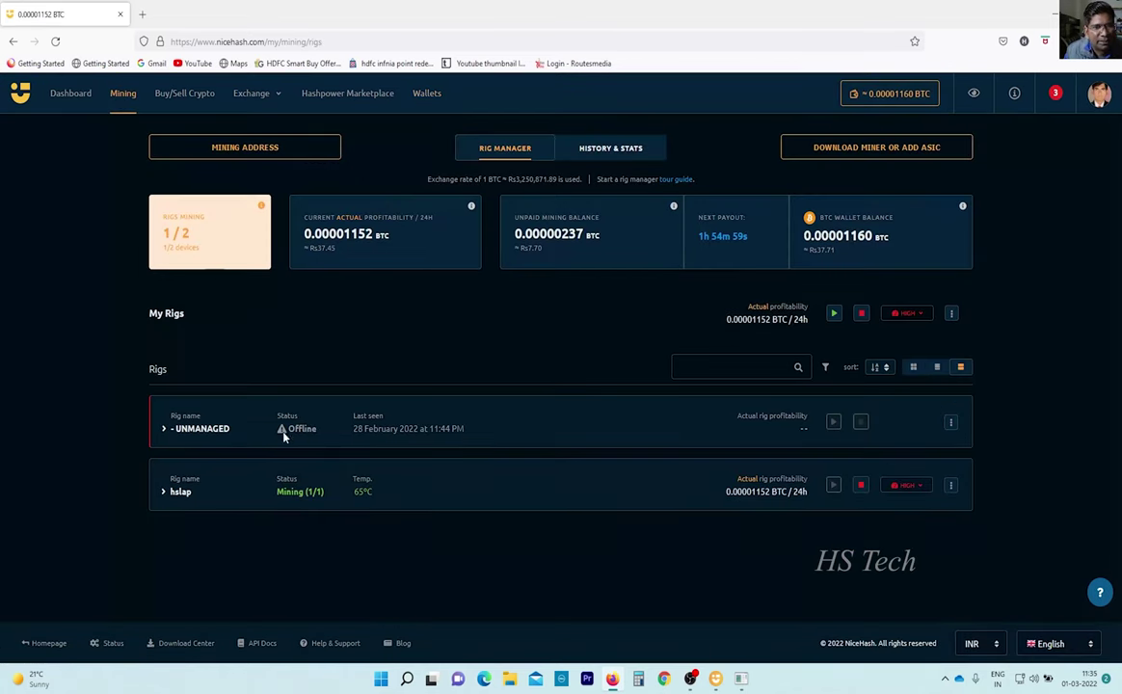